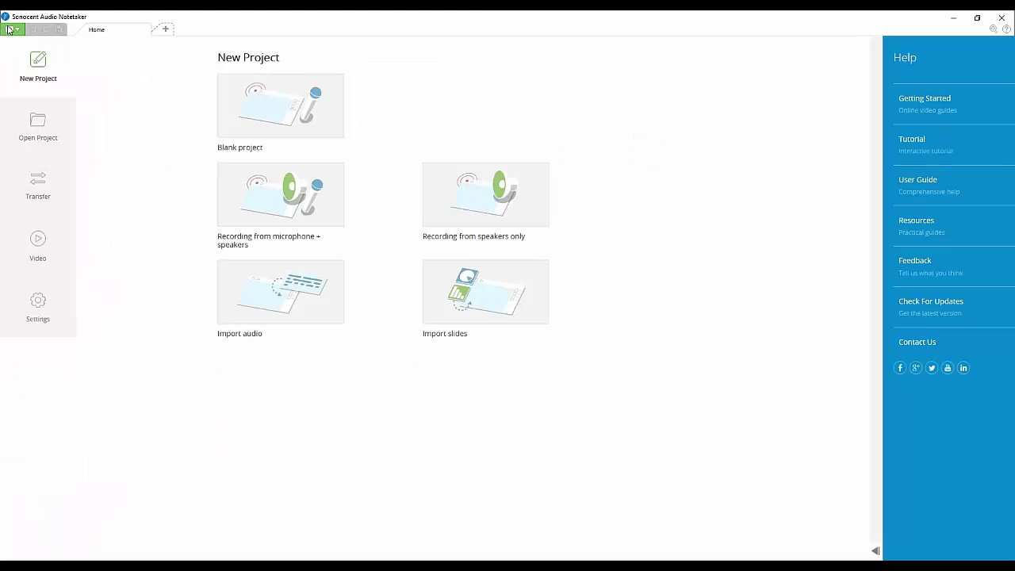
# Open Settings from the home screen's left sidebar.
pyautogui.click(44, 229)
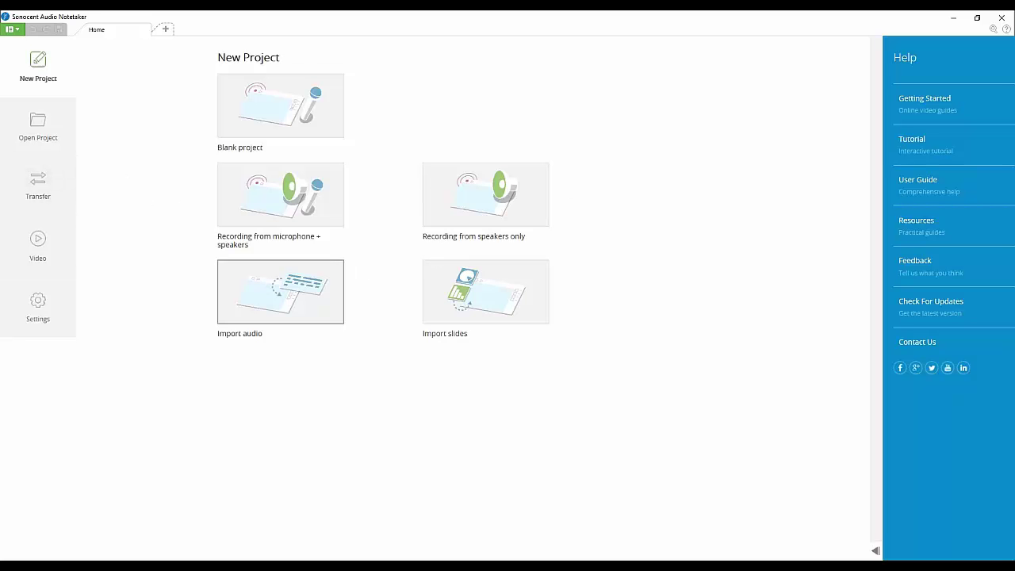
# Try the Custom theme and view the Chunk Sizes settings, then close the dialog without keeping changes.
pyautogui.click(41, 312)
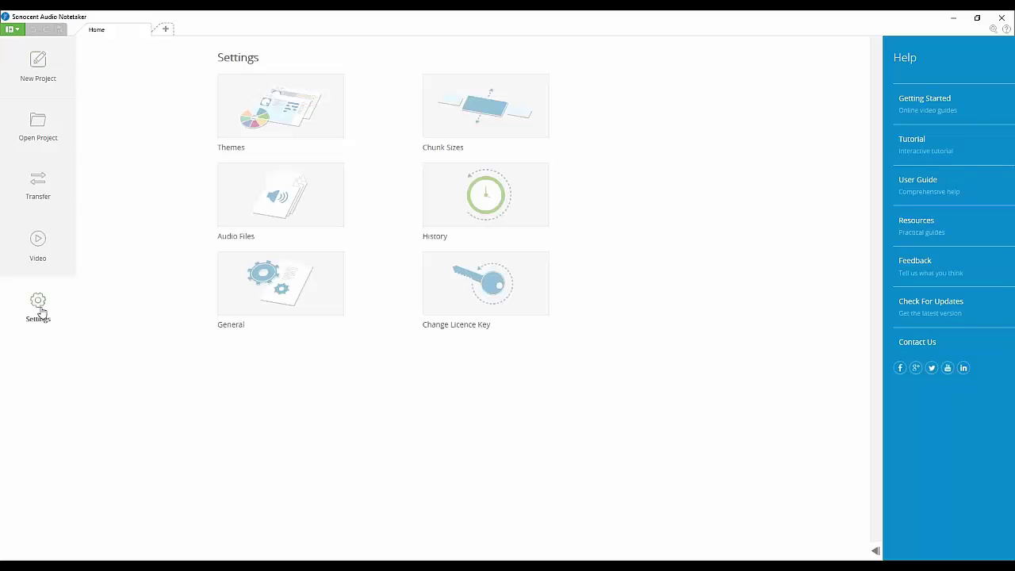
pyautogui.click(265, 133)
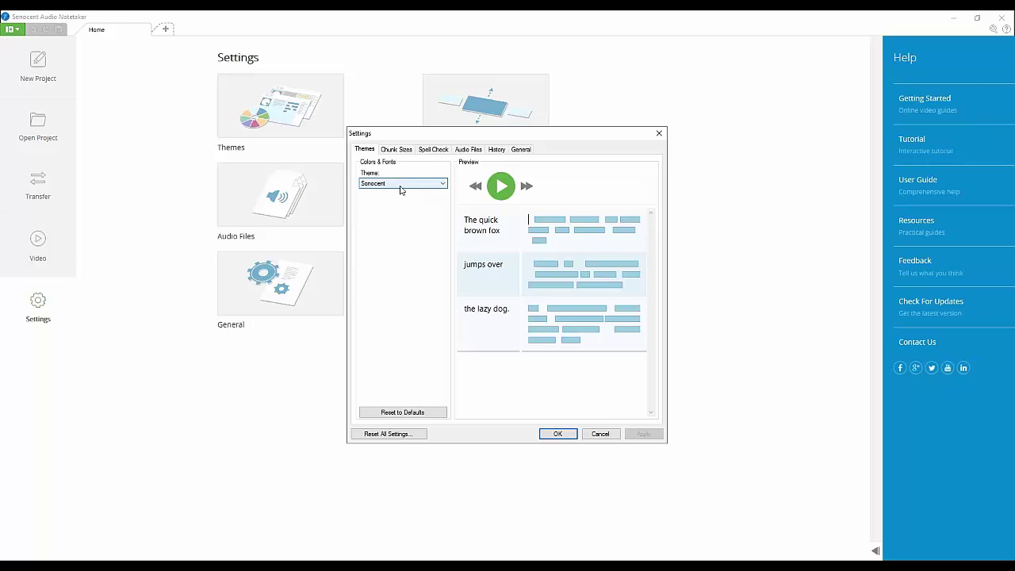
pyautogui.click(402, 184)
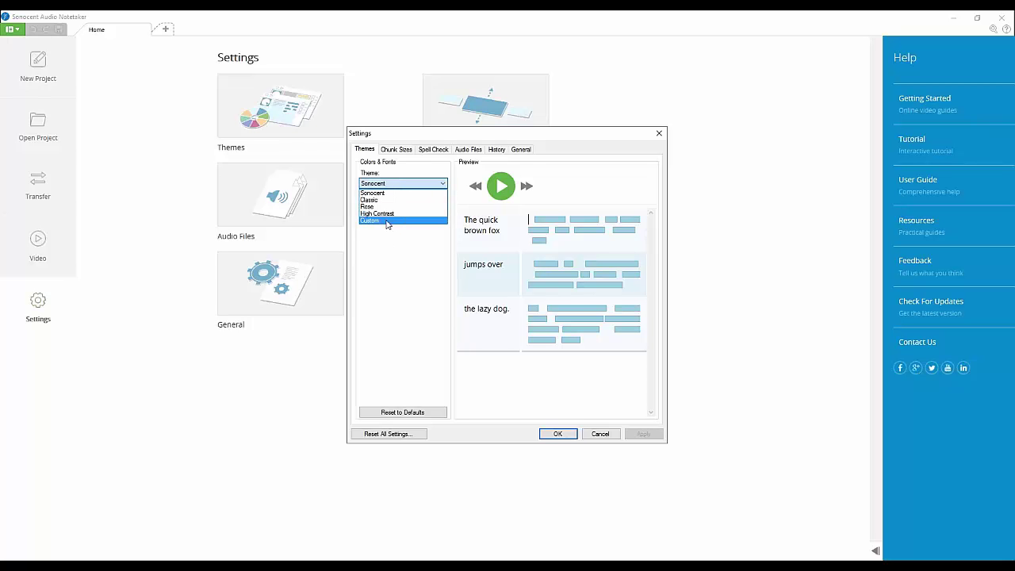
pyautogui.click(388, 221)
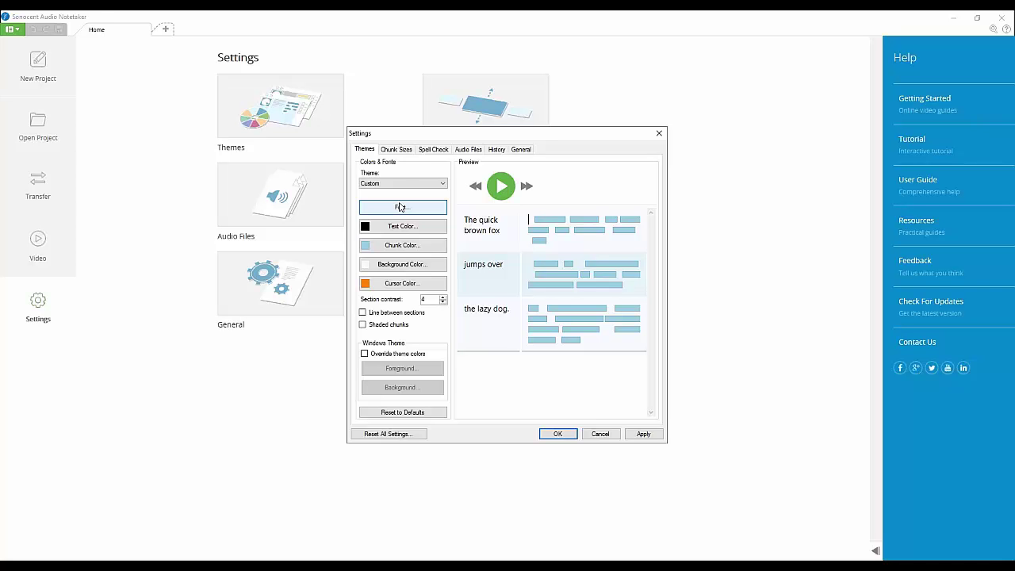
pyautogui.click(393, 151)
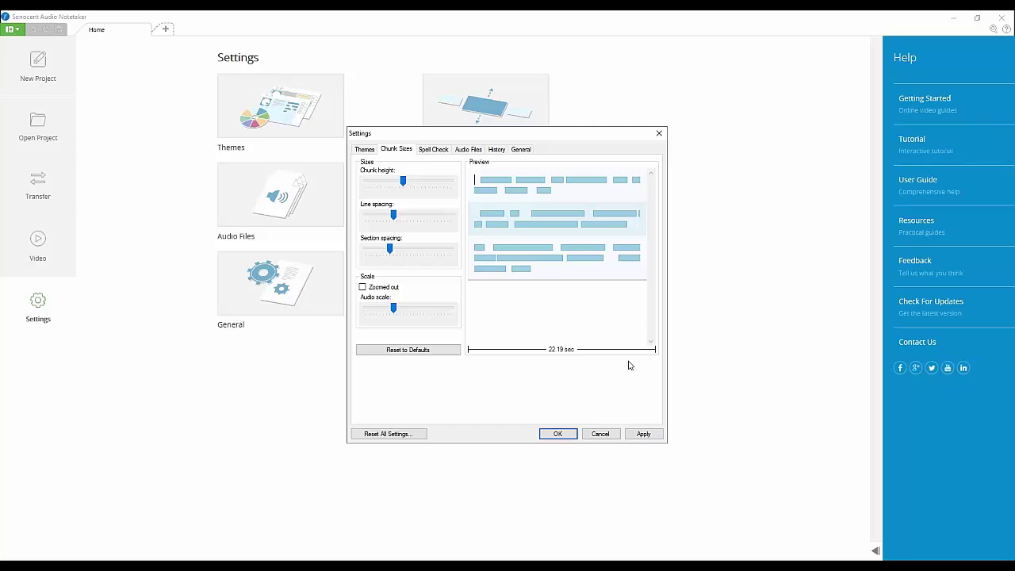
pyautogui.click(655, 138)
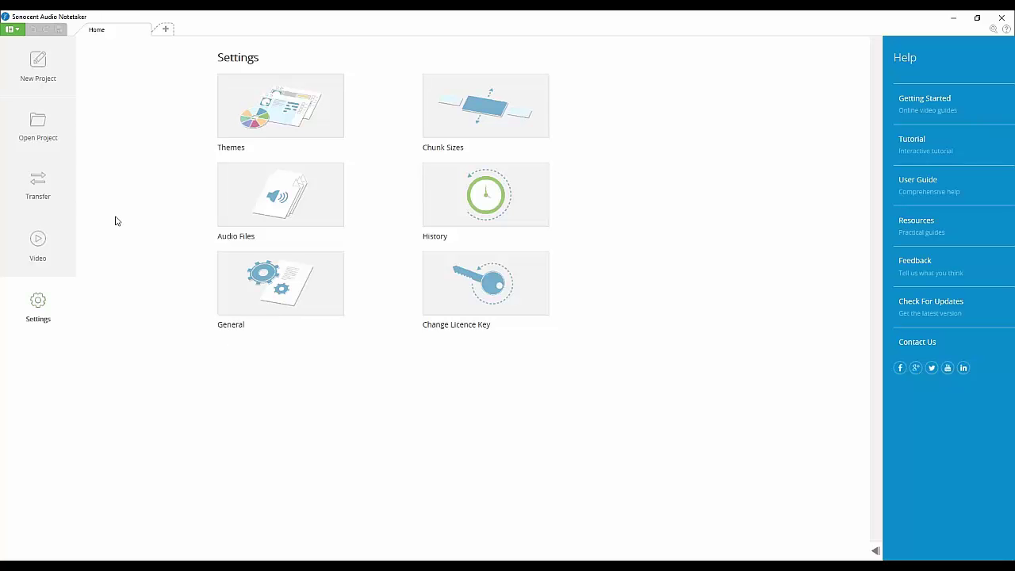
# Create a blank project and choose Import Slides or PDF from the Images column's menu.
pyautogui.click(49, 71)
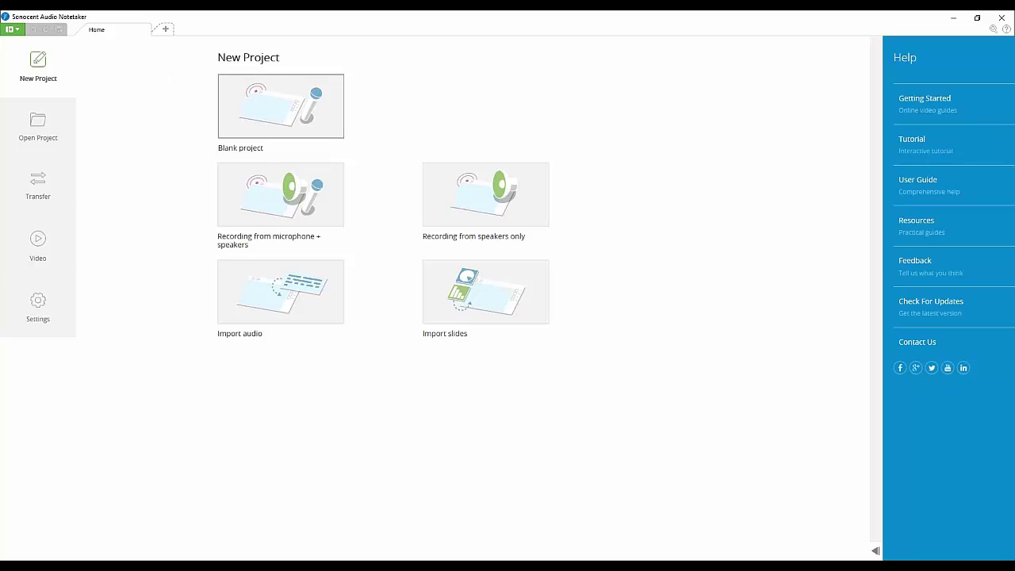
pyautogui.click(255, 101)
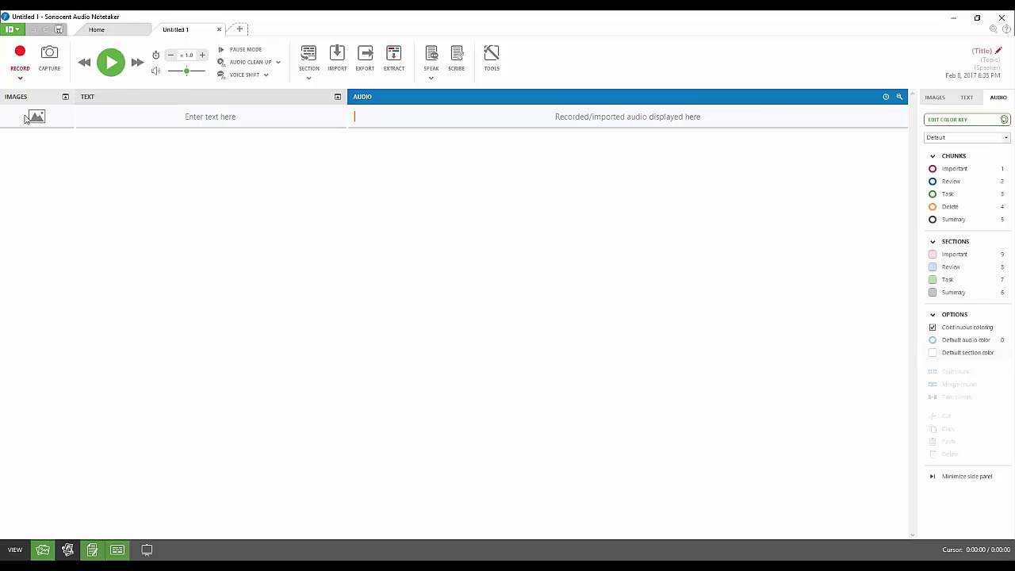
pyautogui.click(25, 118)
pyautogui.rightClick(25, 118)
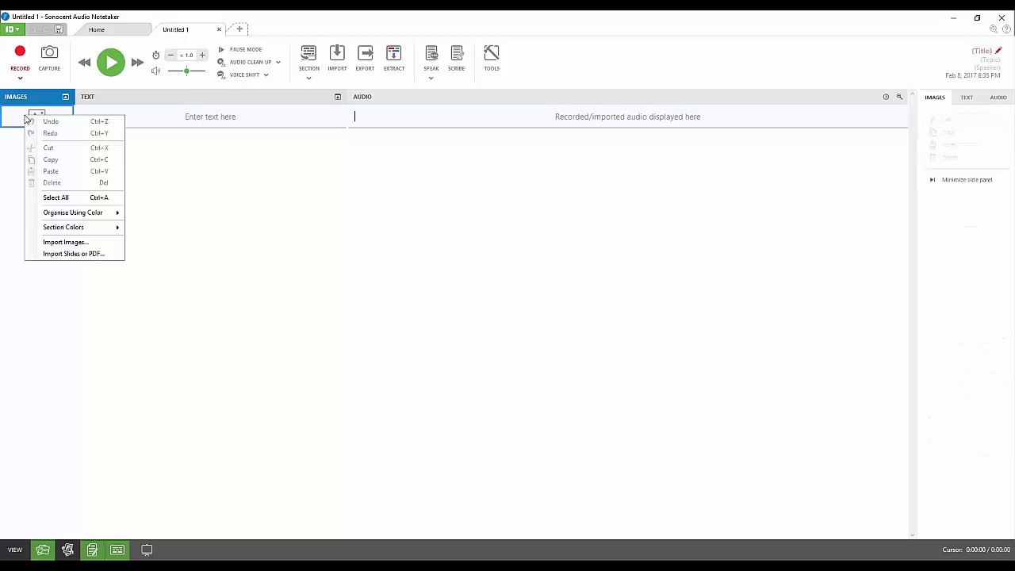
pyautogui.click(66, 255)
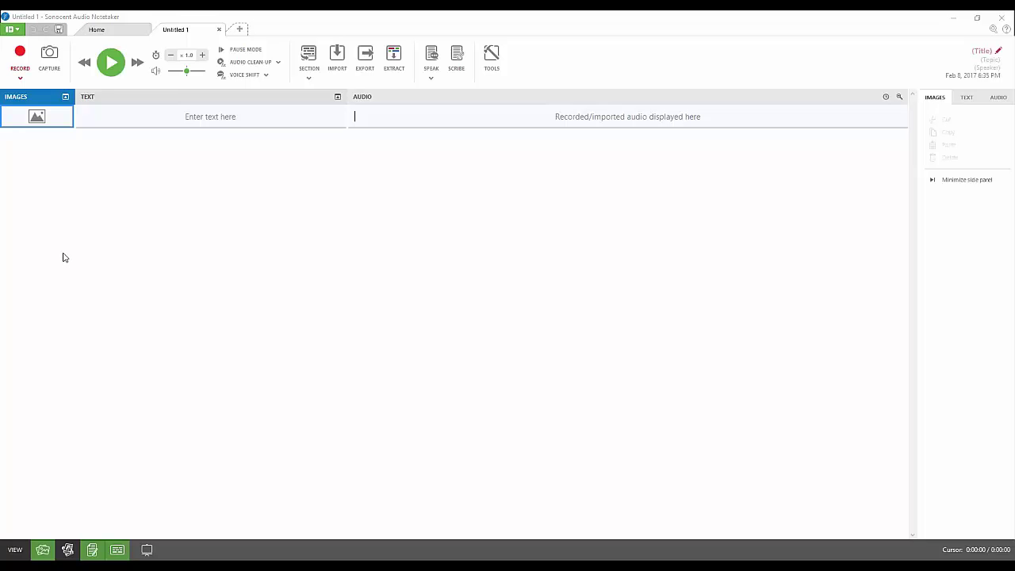
# Import the Example Slides file, then select the Text and Audio columns.
pyautogui.doubleClick(352, 225)
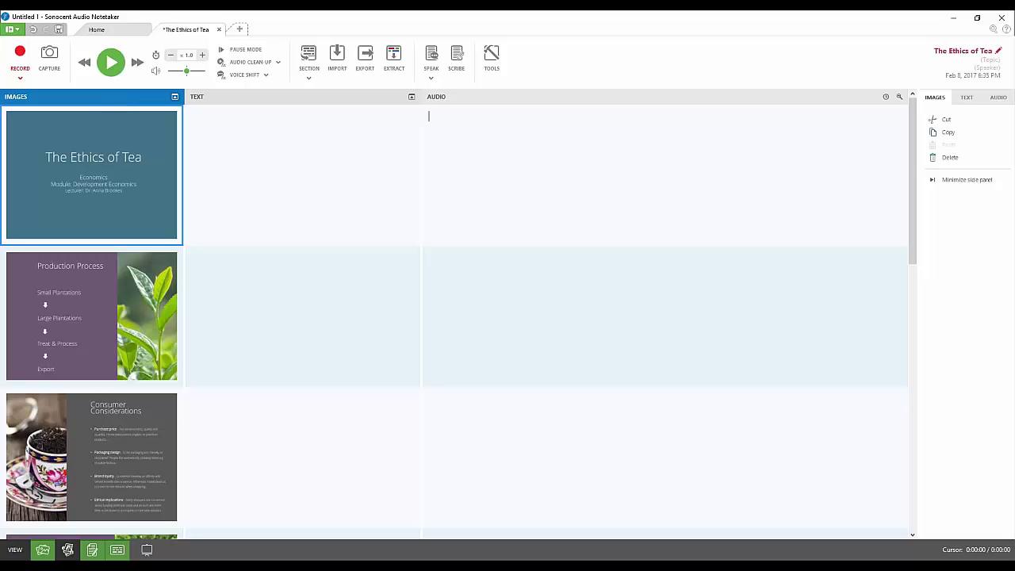
pyautogui.click(229, 97)
pyautogui.click(508, 108)
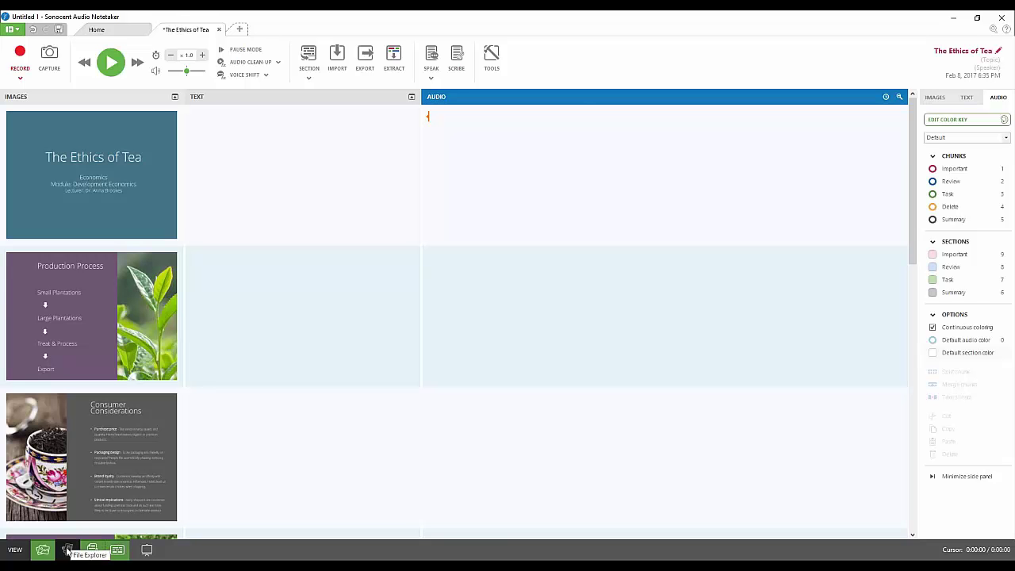
# Add a Reference column and extract every slide's text into it.
pyautogui.click(67, 550)
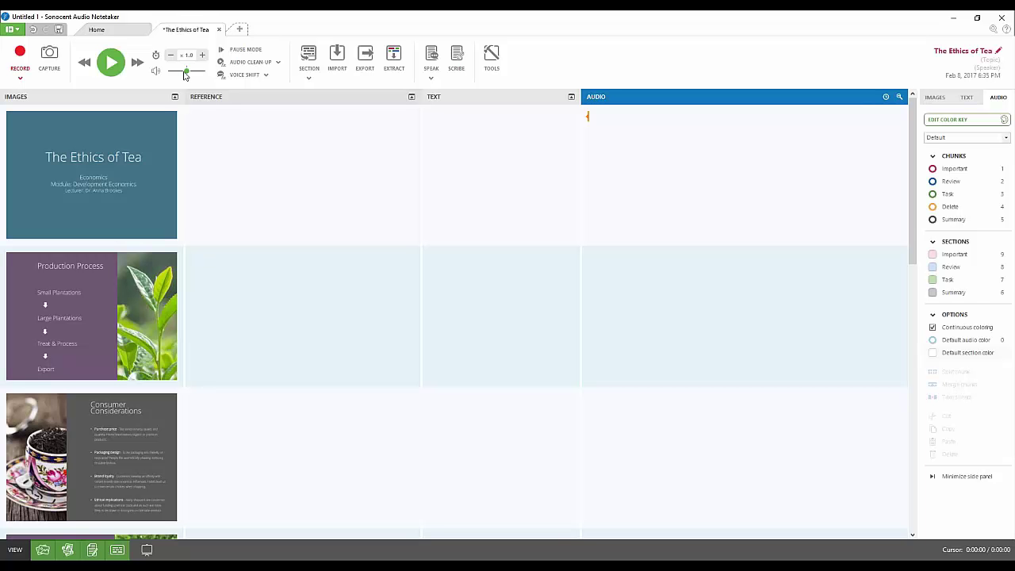
pyautogui.click(257, 160)
pyautogui.write('rhfd')
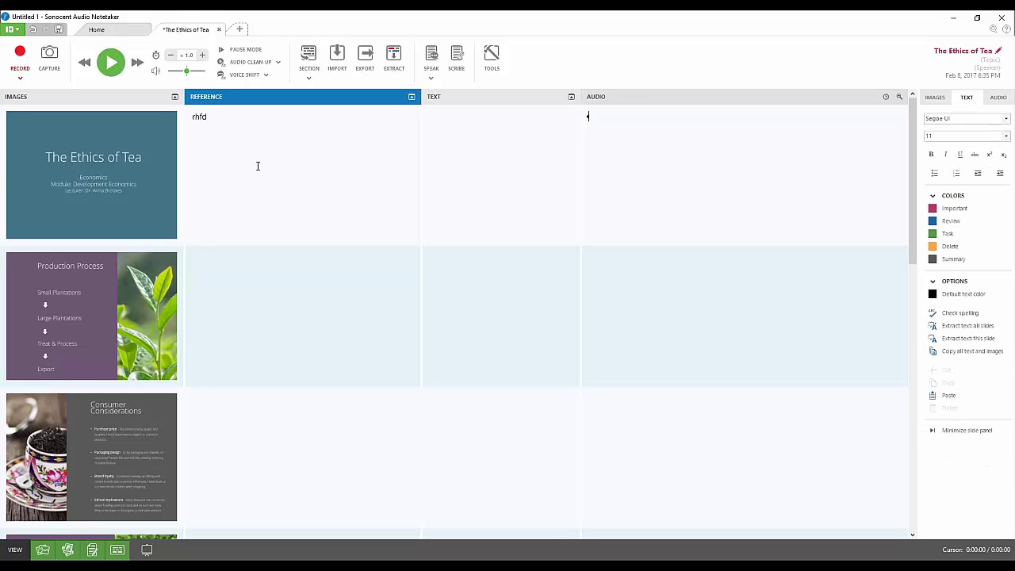
pyautogui.press('BackSpace')
pyautogui.click(968, 329)
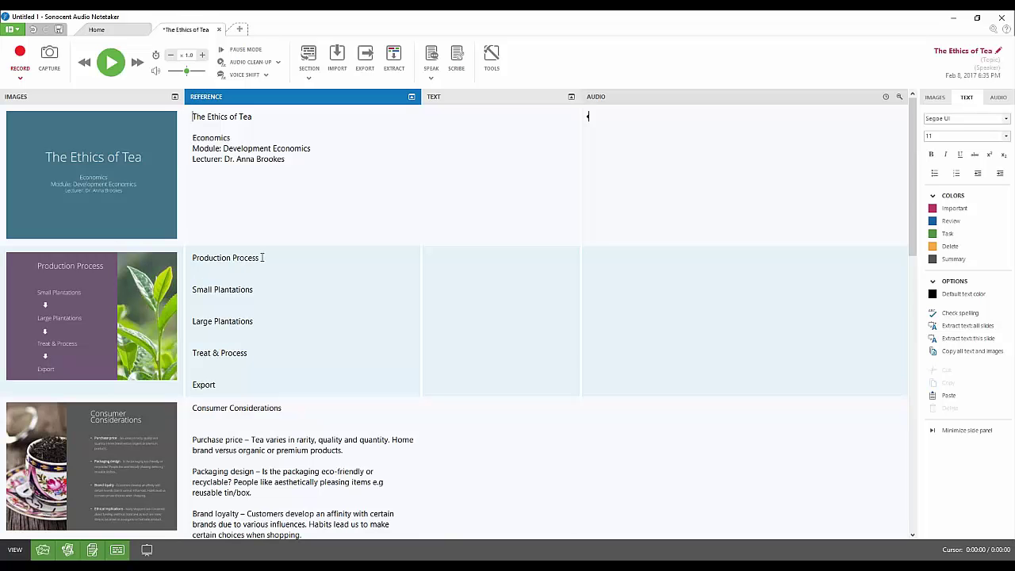
# Mark the Production Process heading and Purchase price paragraph Important, then select the Audio column.
pyautogui.moveTo(262, 258); pyautogui.dragTo(192, 259)
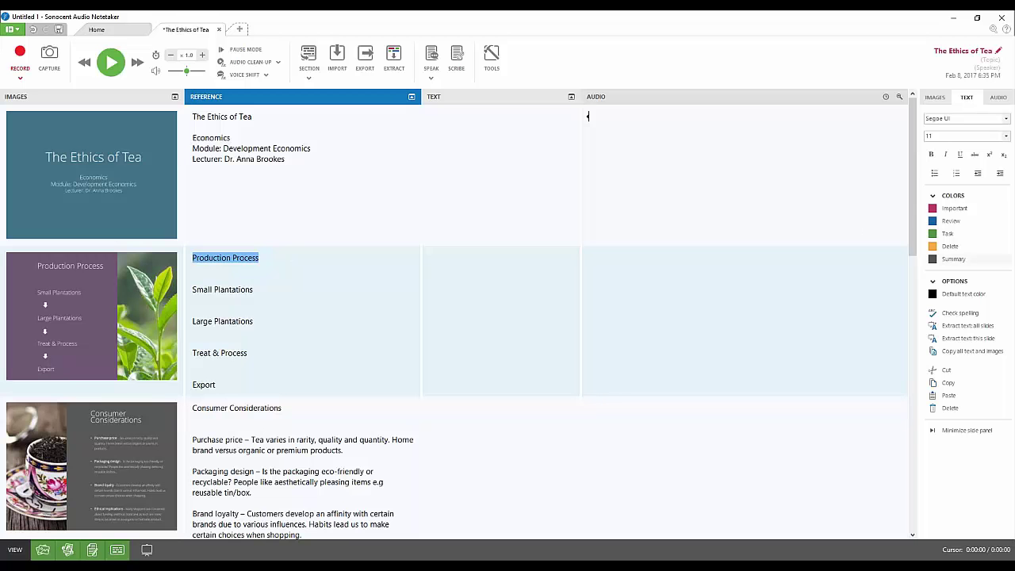
pyautogui.click(953, 208)
pyautogui.moveTo(360, 452); pyautogui.dragTo(192, 440)
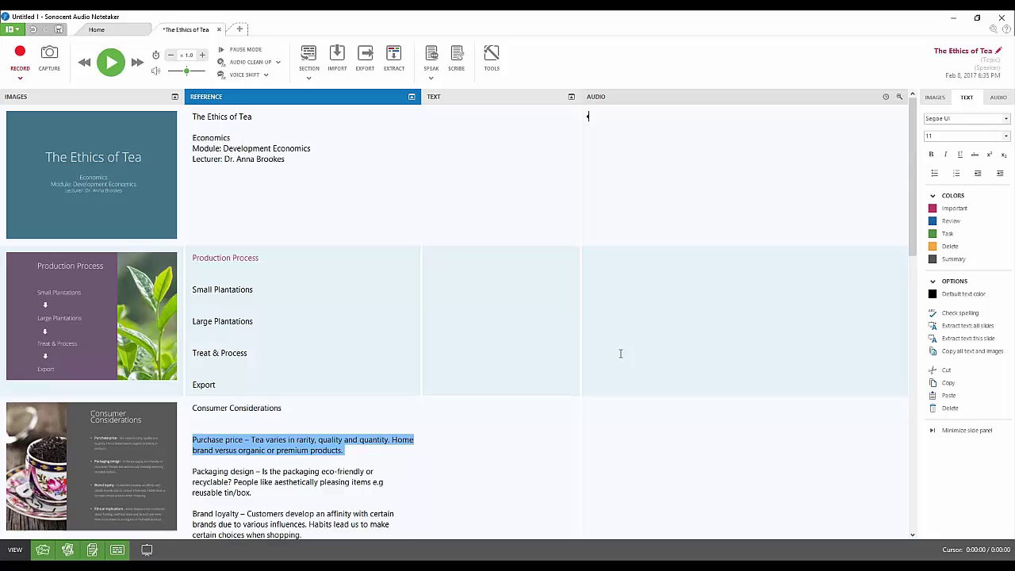
pyautogui.click(953, 208)
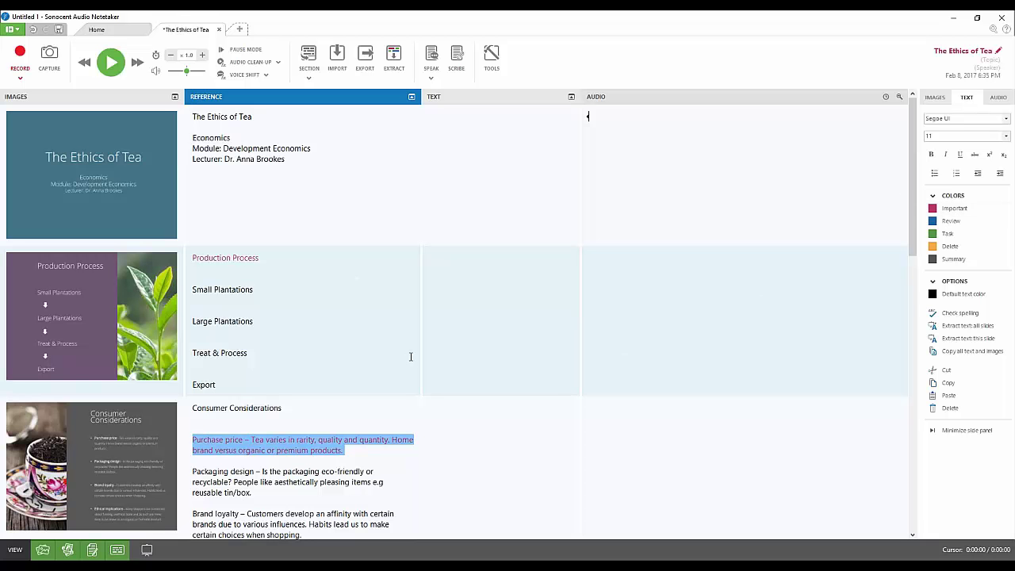
pyautogui.click(487, 340)
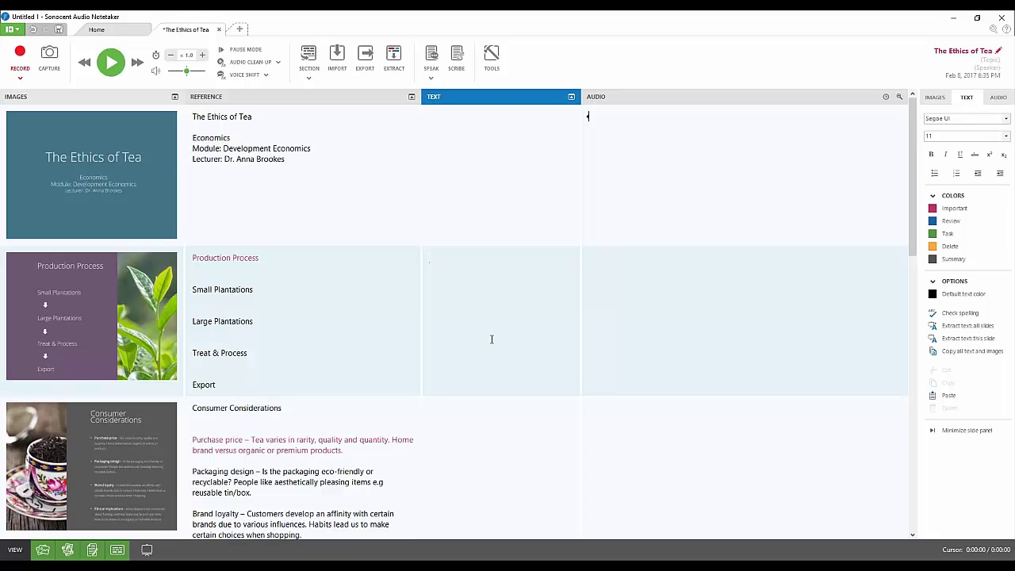
pyautogui.click(618, 153)
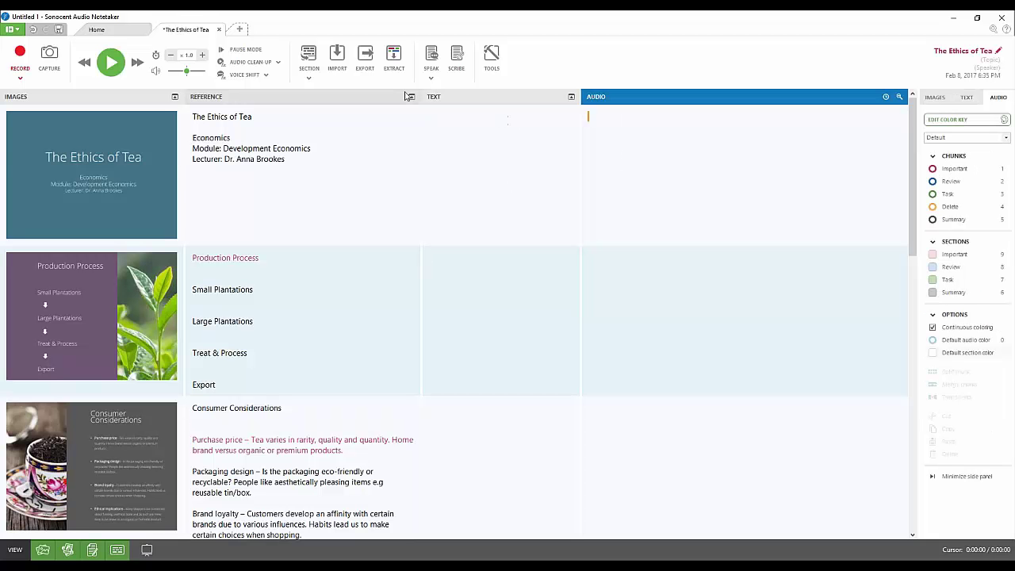
# Record from the microphone, tagging chunks Important then Review, and continue into Production Process.
pyautogui.click(20, 52)
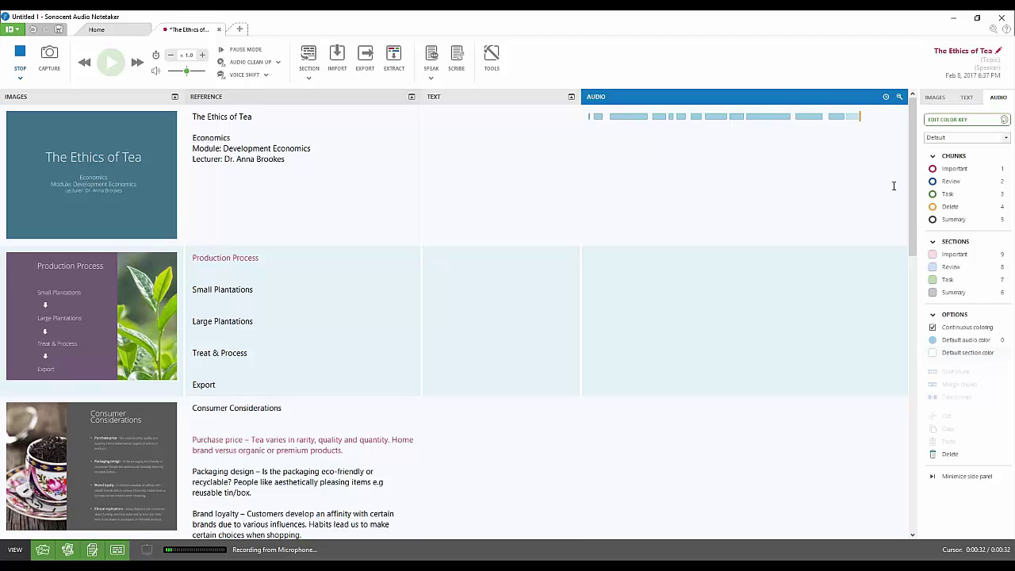
pyautogui.click(953, 171)
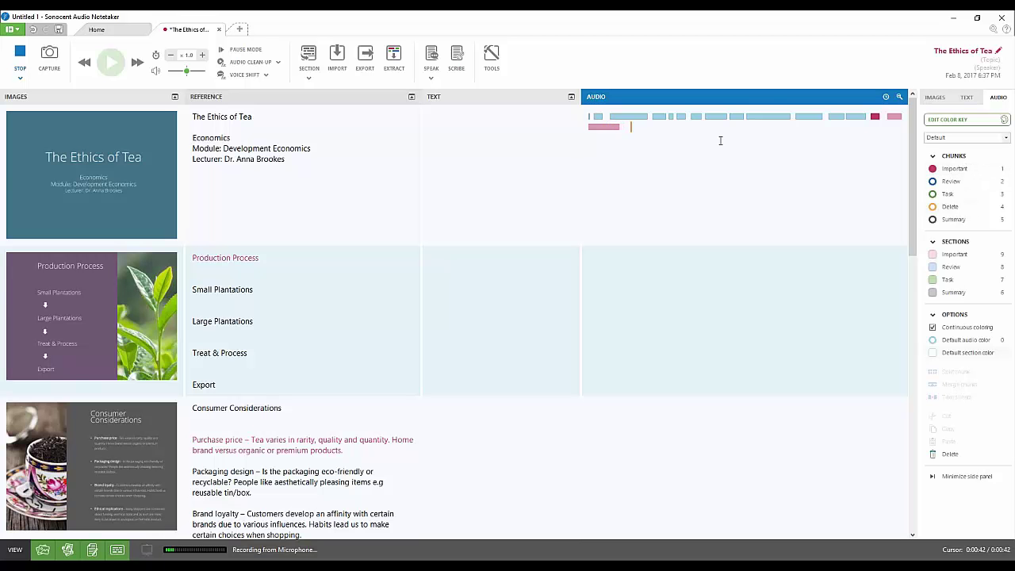
pyautogui.click(977, 174)
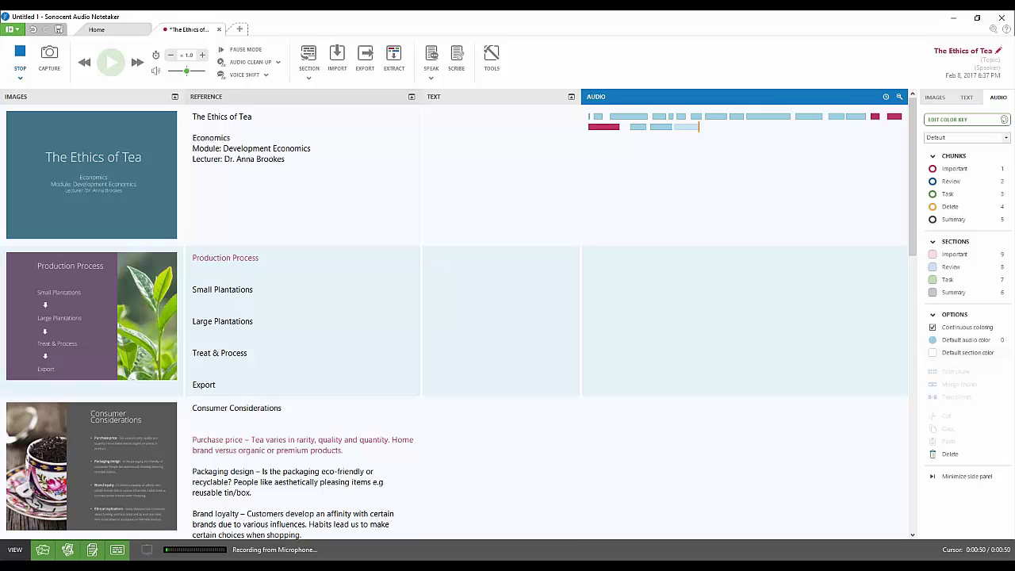
pyautogui.press('2')
pyautogui.press('0')
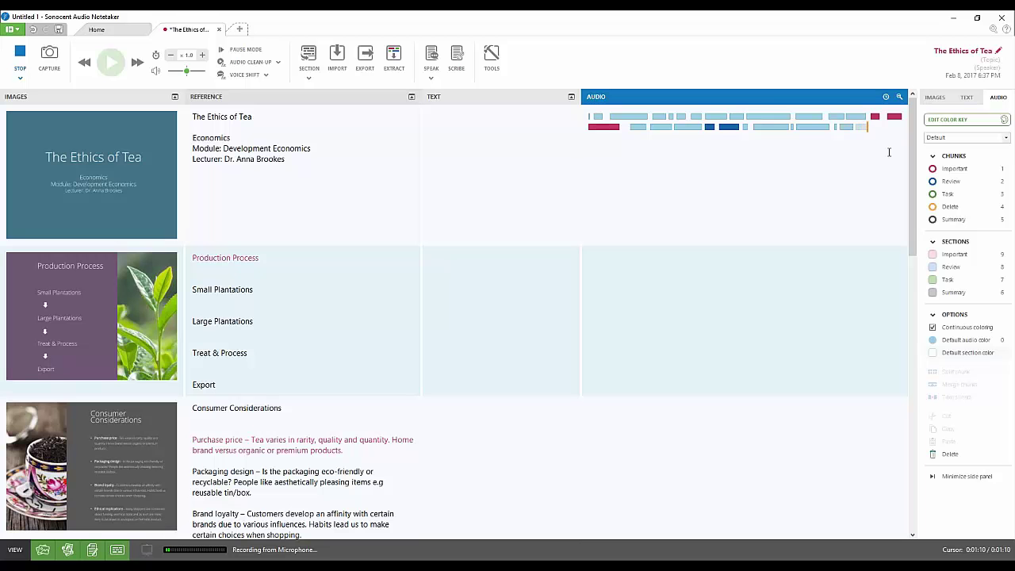
pyautogui.press('Return')
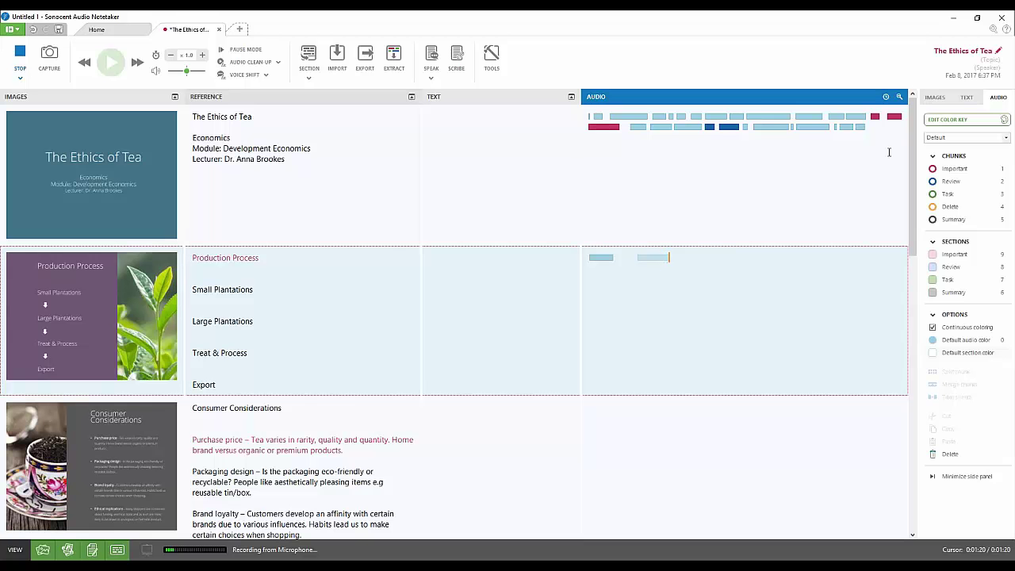
# Type the note 'typing' and colour the ongoing audio Important.
pyautogui.write('typing')
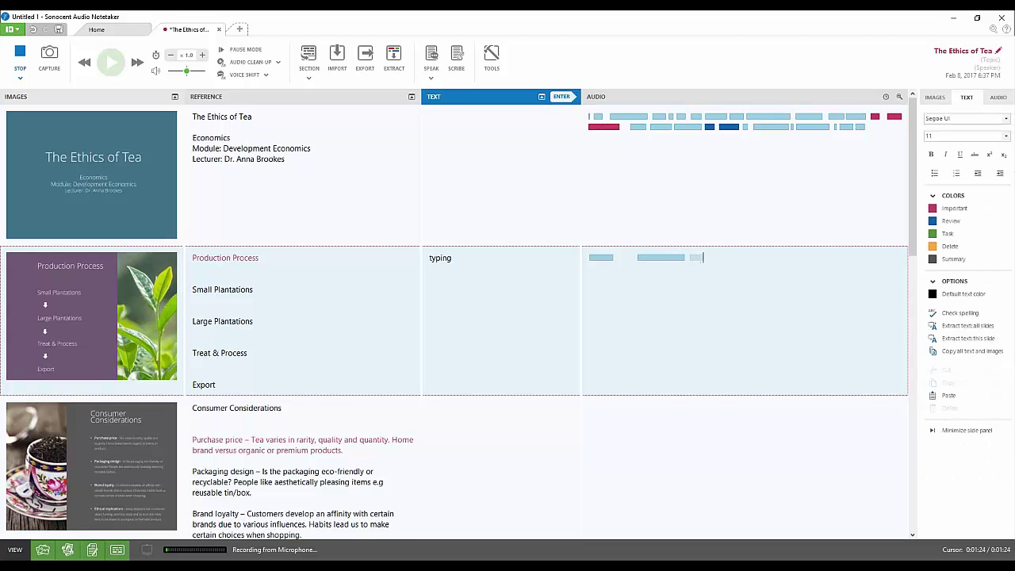
pyautogui.press('Return')
pyautogui.press('1')
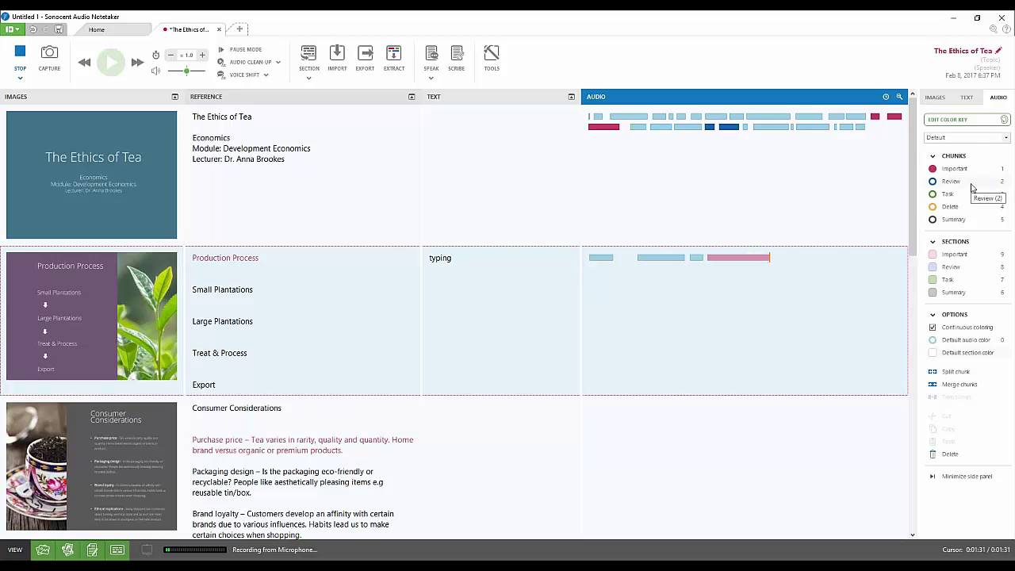
# Add the note 'typing again', turn off Important colouring, and stop the recording.
pyautogui.press('Return')
pyautogui.write('ty')
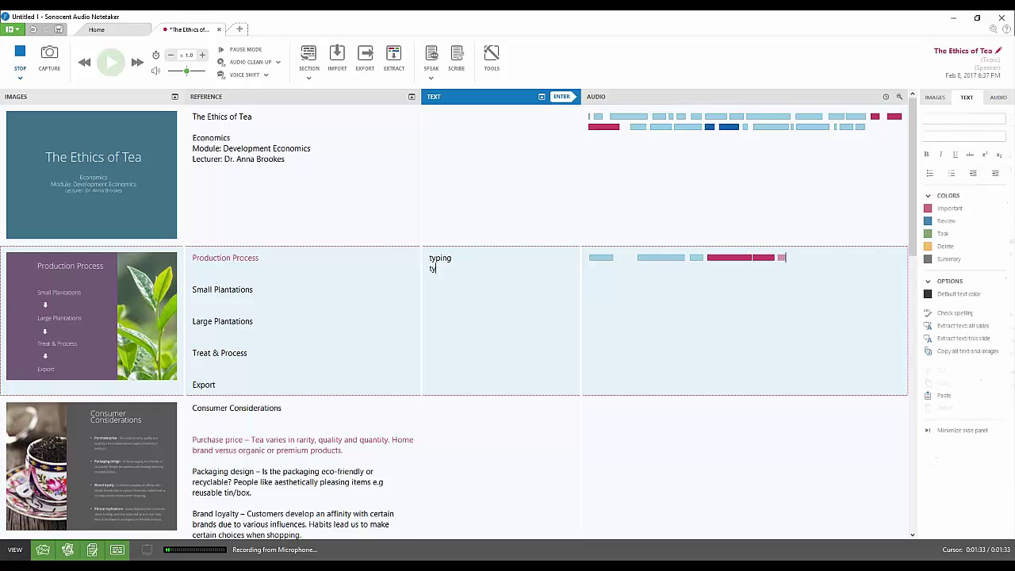
pyautogui.write('ping again')
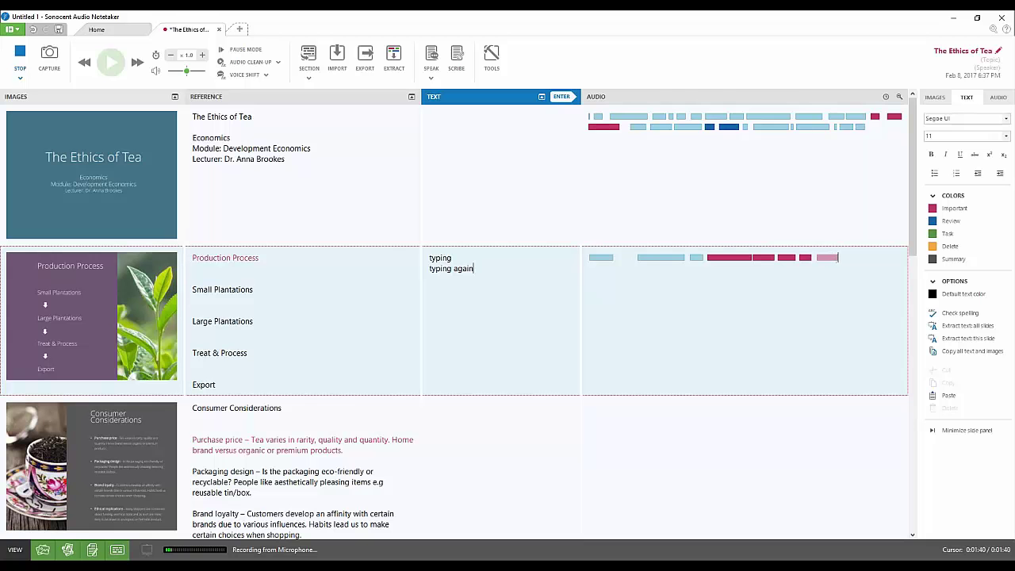
pyautogui.press('Tab')
pyautogui.press('1')
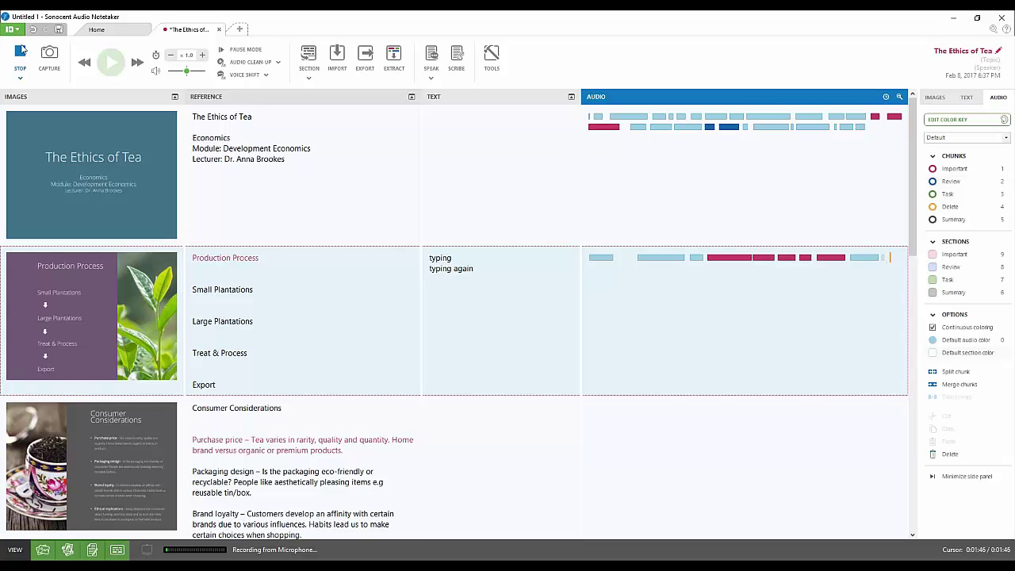
pyautogui.click(20, 52)
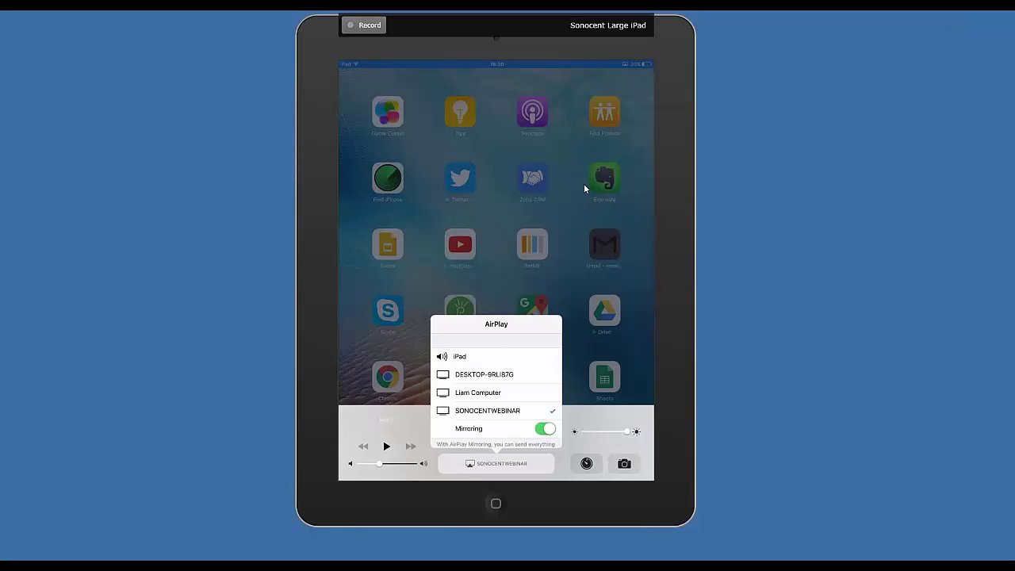
# Dismiss the AirPlay options and Control Center, then launch Sonocent Recorder on the iPad.
pyautogui.click(585, 185)
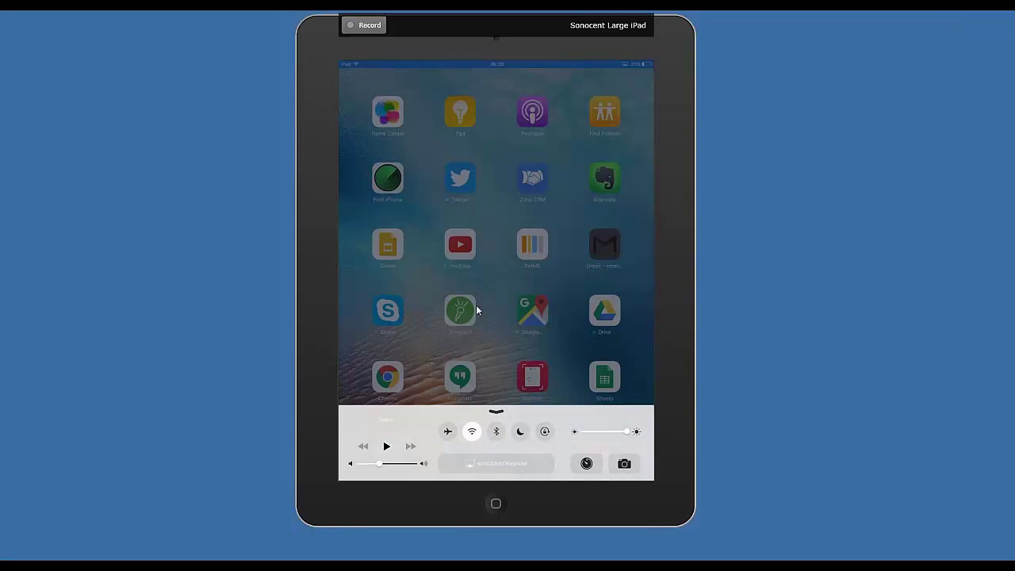
pyautogui.click(469, 313)
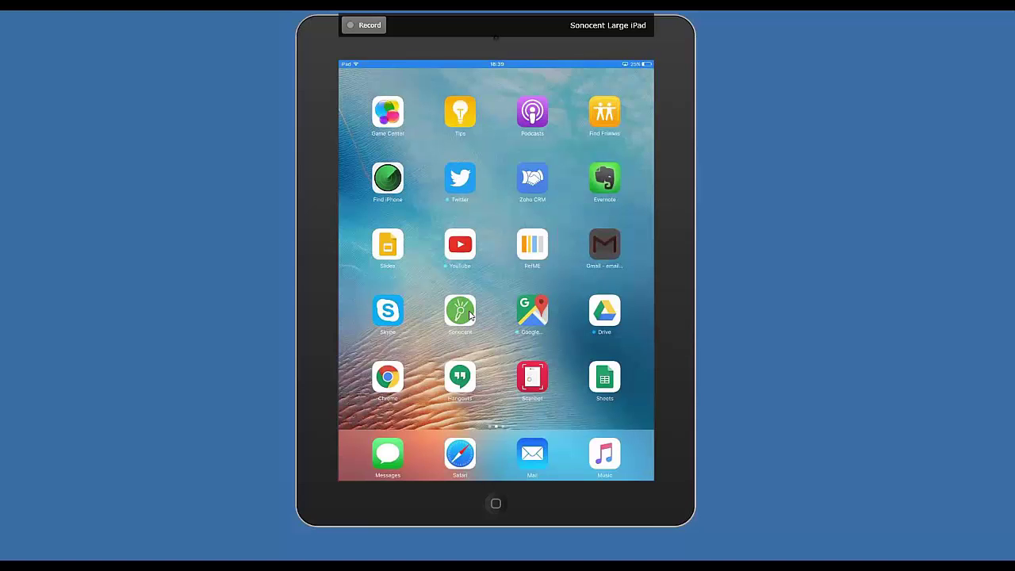
pyautogui.click(460, 311)
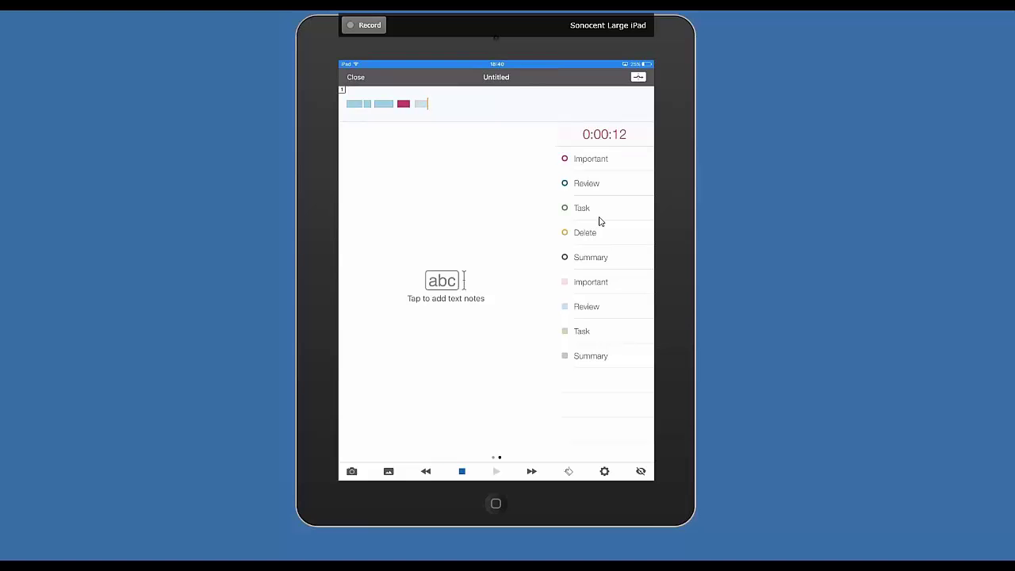
# Write the note 'Type' and insert a section break in the ongoing recording.
pyautogui.click(458, 308)
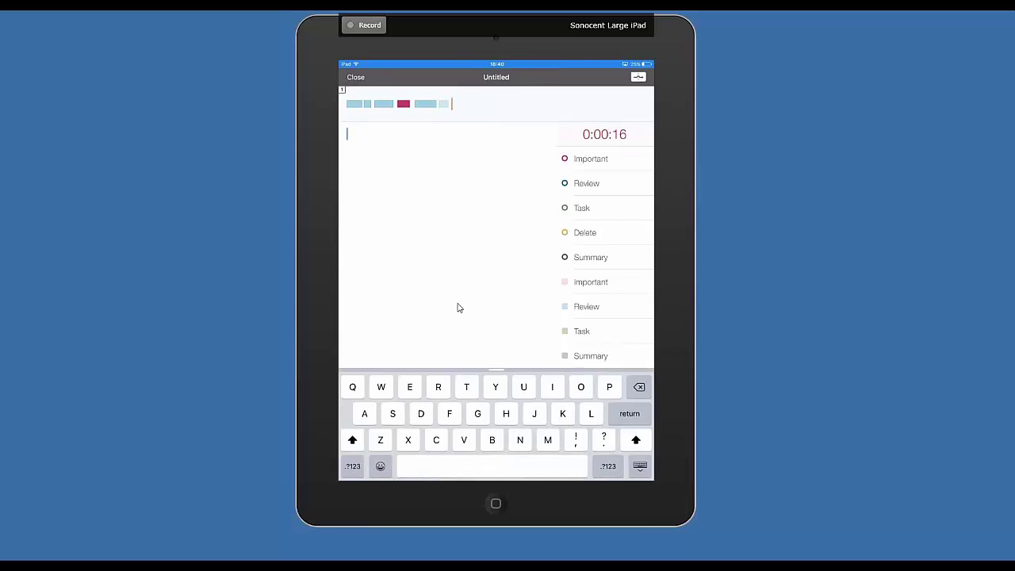
pyautogui.write('Type')
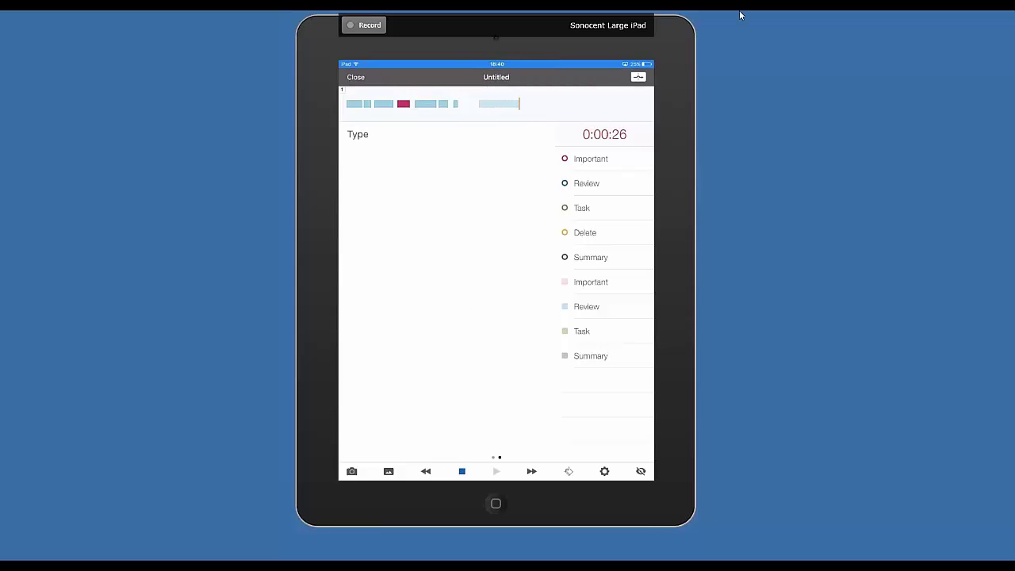
pyautogui.click(639, 78)
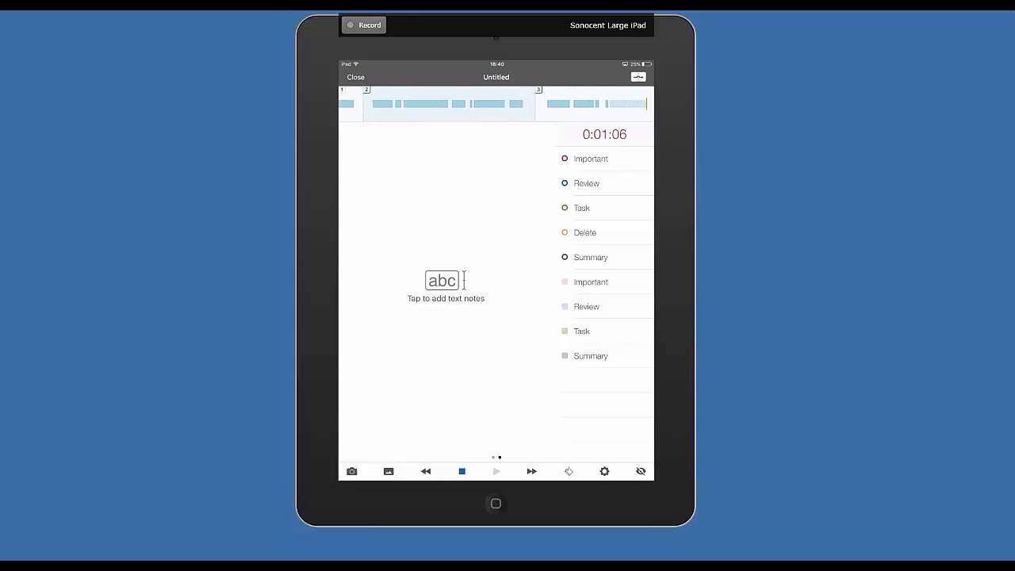
# Add a section break from the black recording view, then return to the full project view.
pyautogui.click(641, 472)
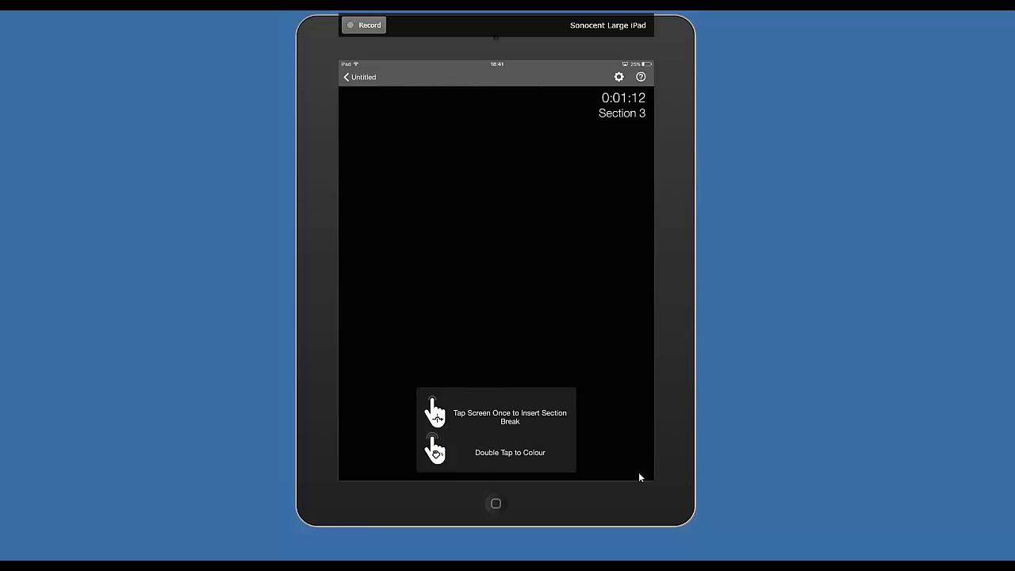
pyautogui.click(640, 475)
pyautogui.click(371, 77)
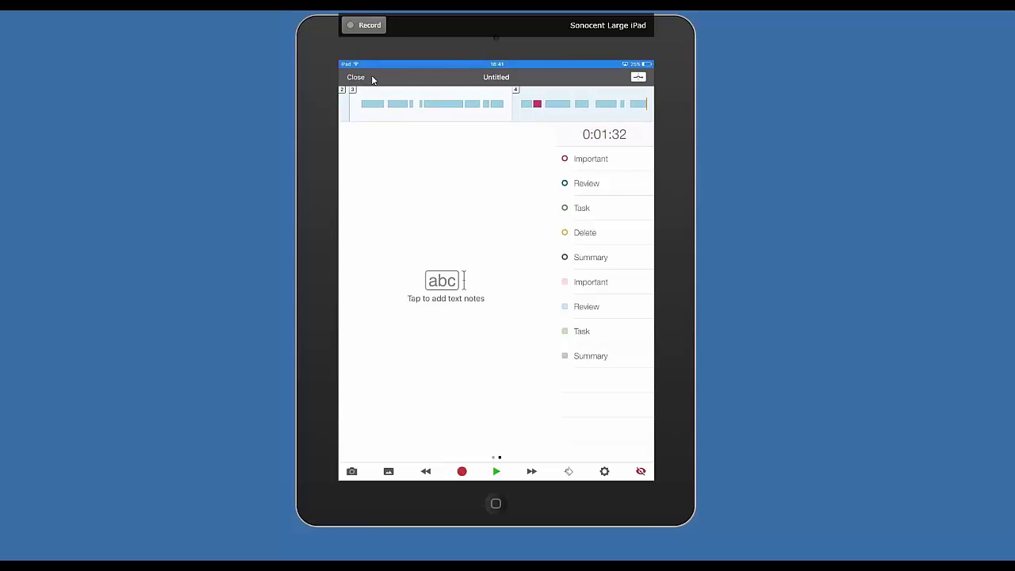
# Close the Untitled recording, dismiss Recording Info, and return to the recordings list.
pyautogui.click(372, 78)
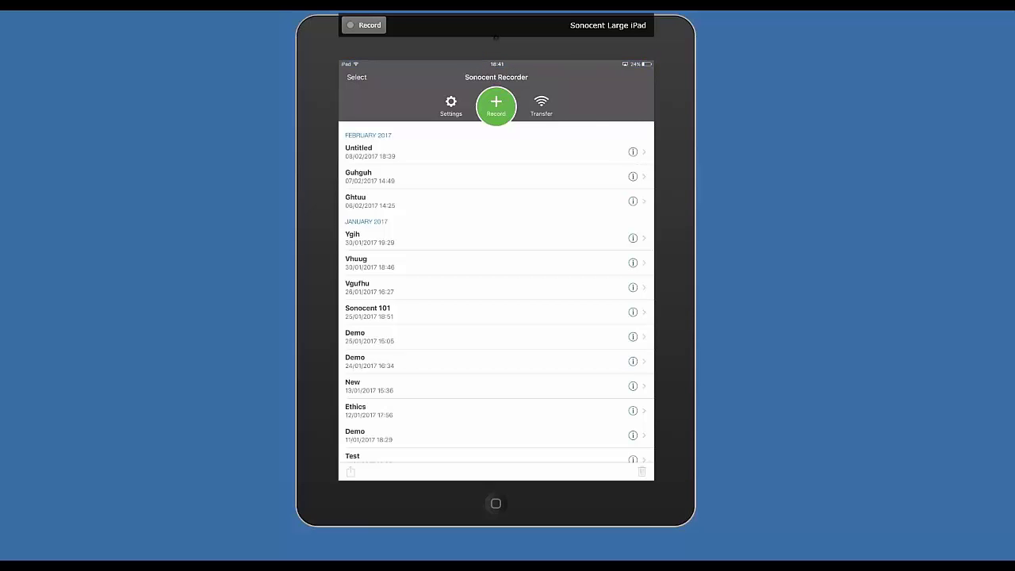
# Review the Untitled recording's Share options, cancel its info, and start a Transfer to Audio Notetaker.
pyautogui.click(633, 155)
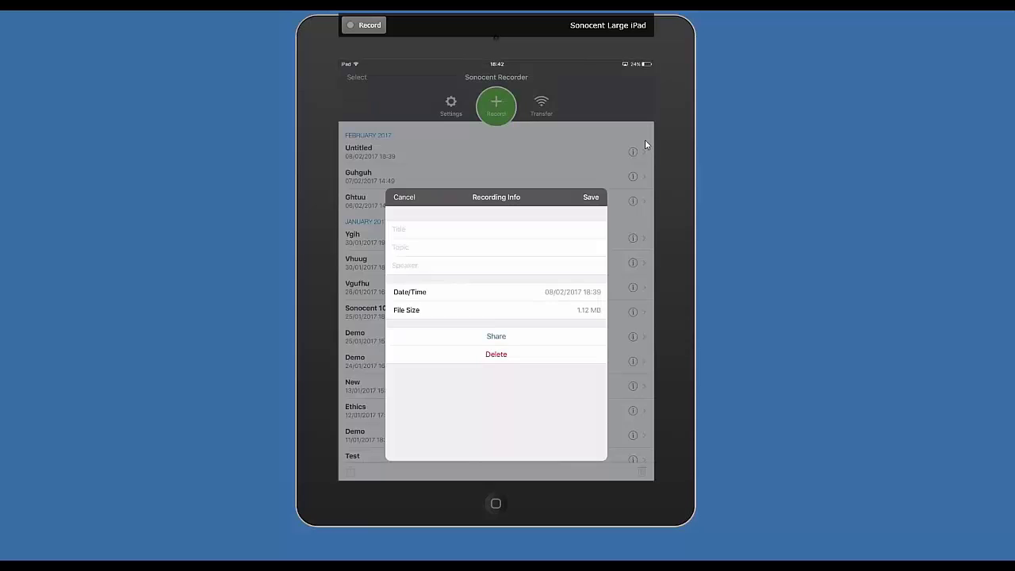
pyautogui.click(527, 285)
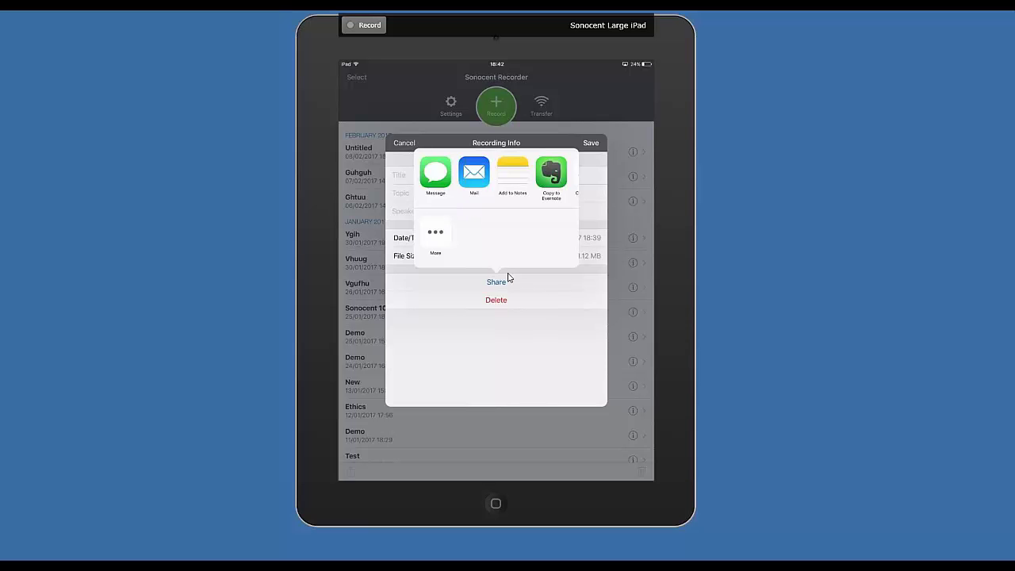
pyautogui.click(509, 277)
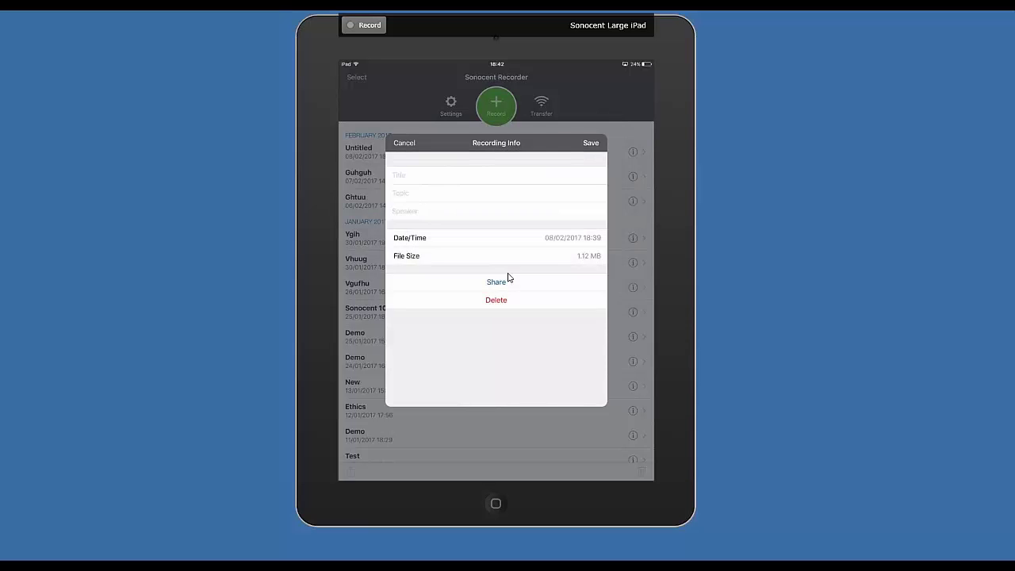
pyautogui.press('Escape')
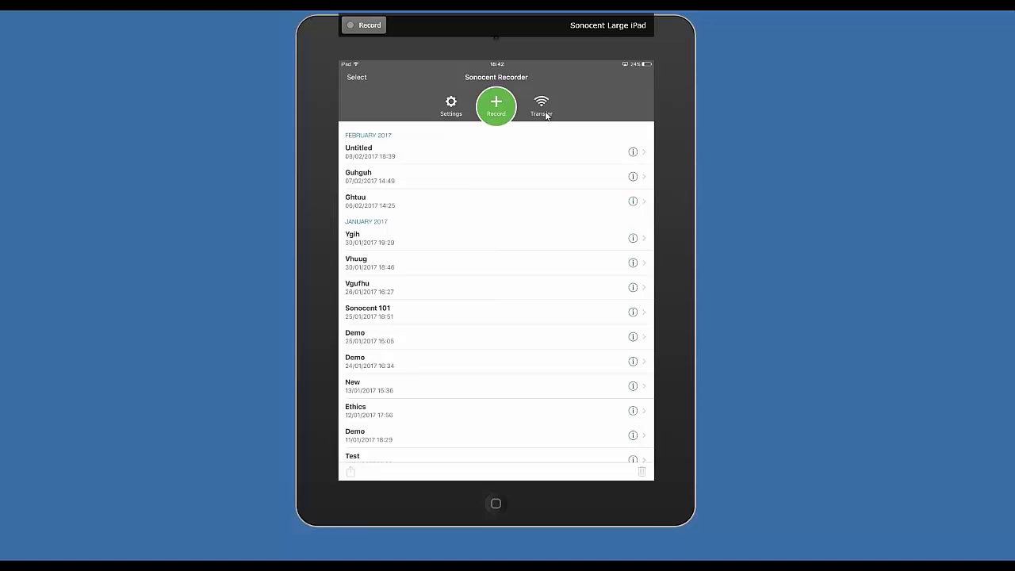
pyautogui.click(544, 113)
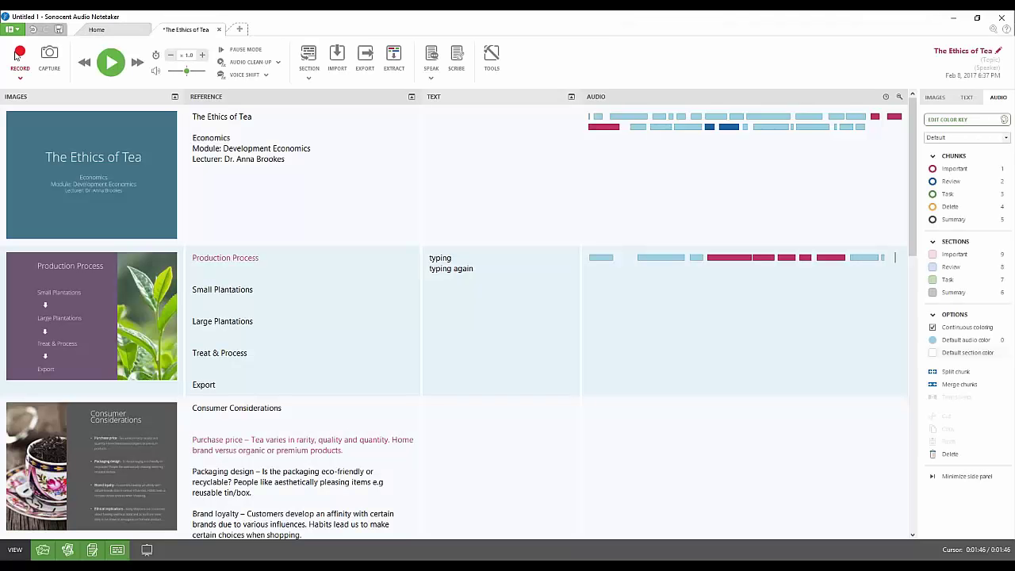
# Transfer from Portable Device by connecting to Sonocent Large iPad with the code shown on it.
pyautogui.click(102, 31)
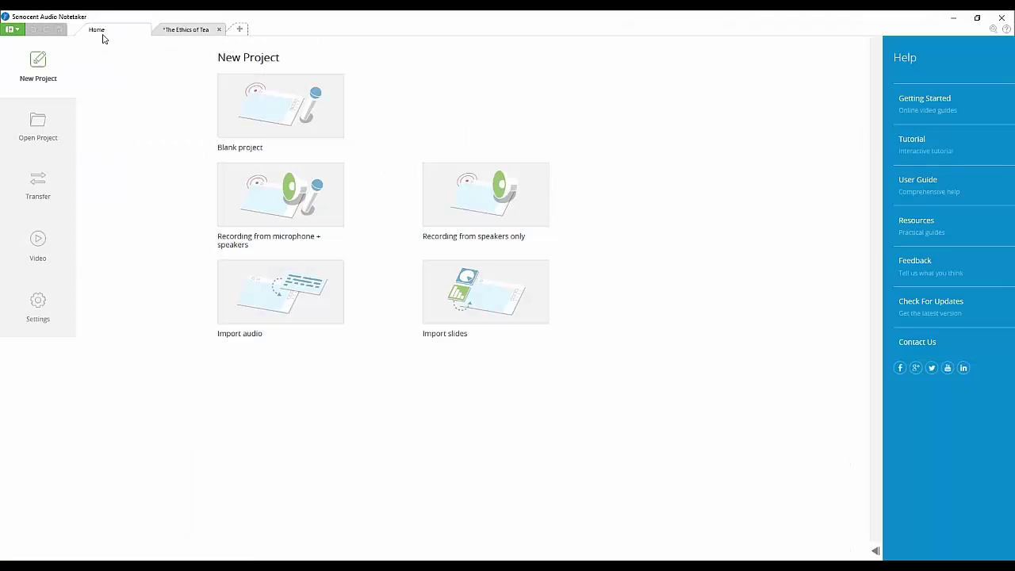
pyautogui.click(23, 196)
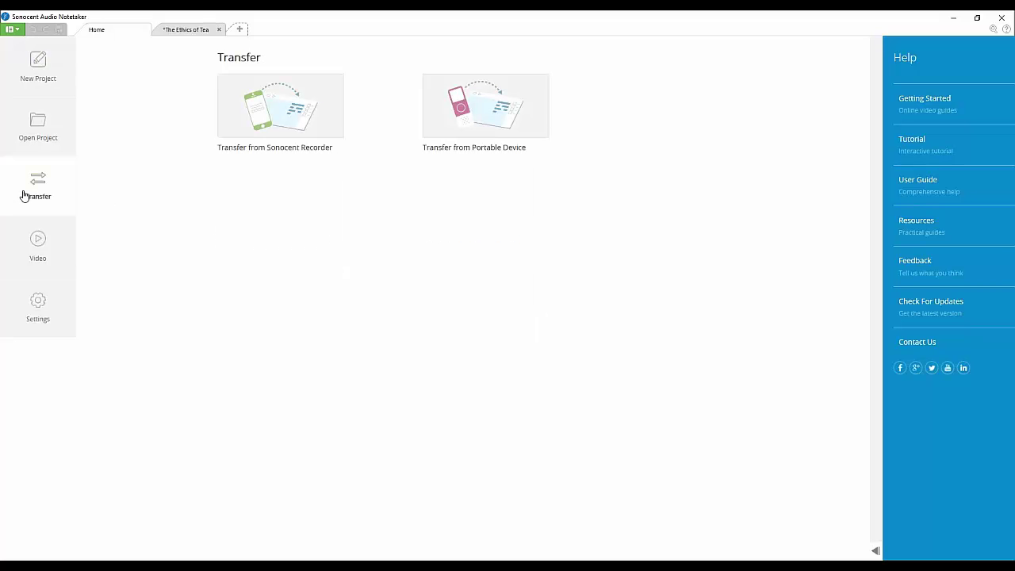
pyautogui.click(258, 131)
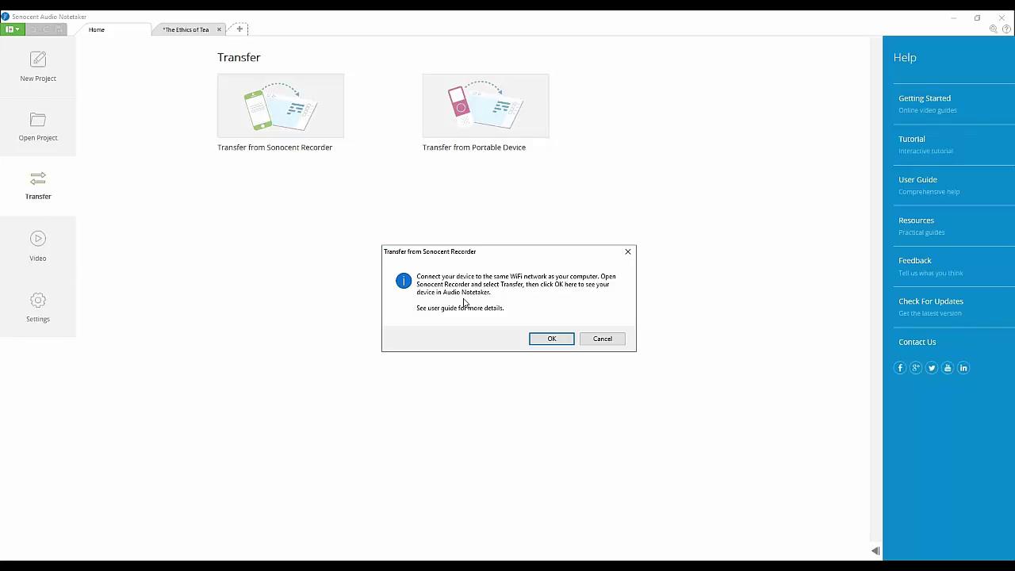
pyautogui.click(553, 339)
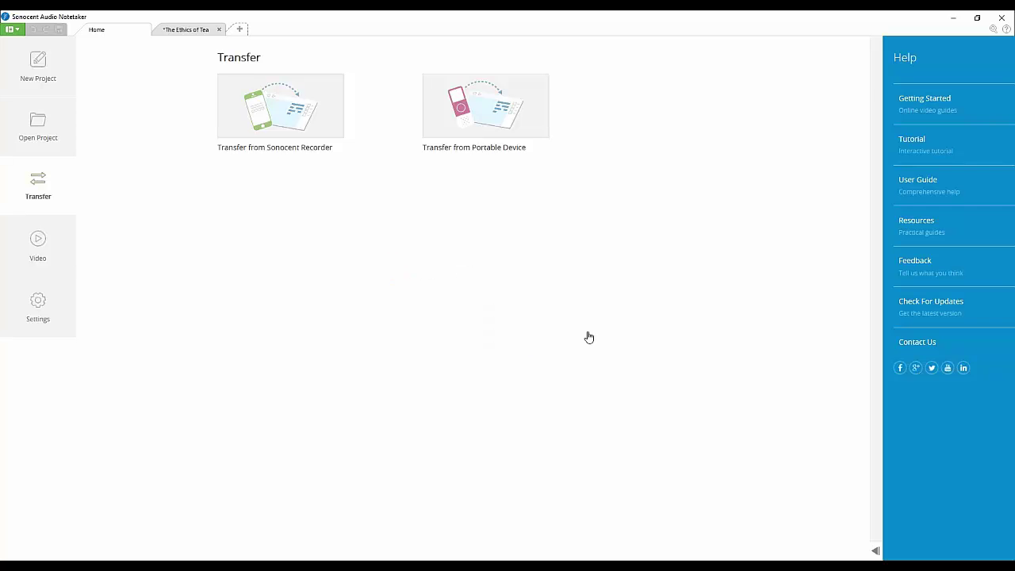
pyautogui.click(81, 108)
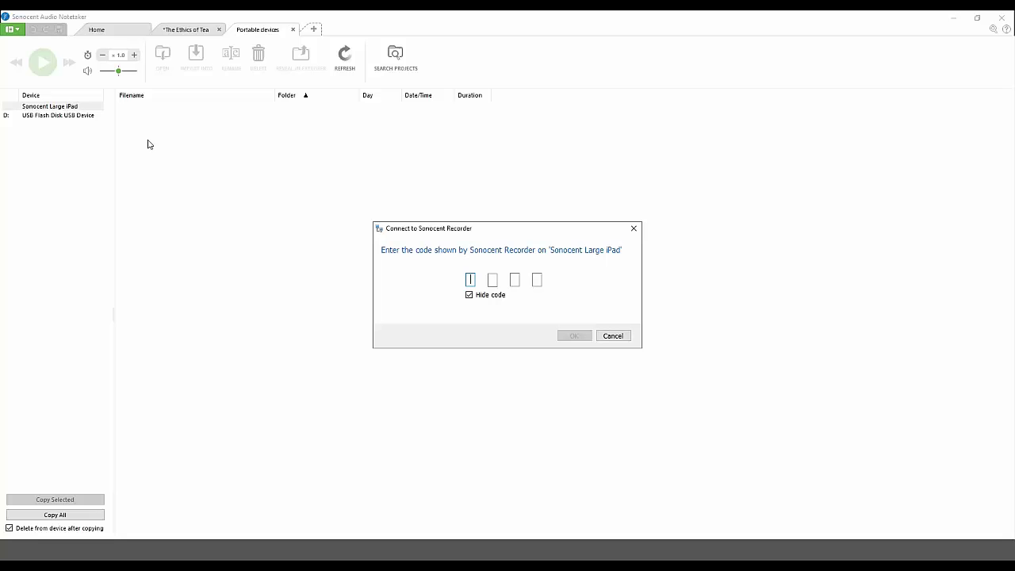
pyautogui.write('1234')
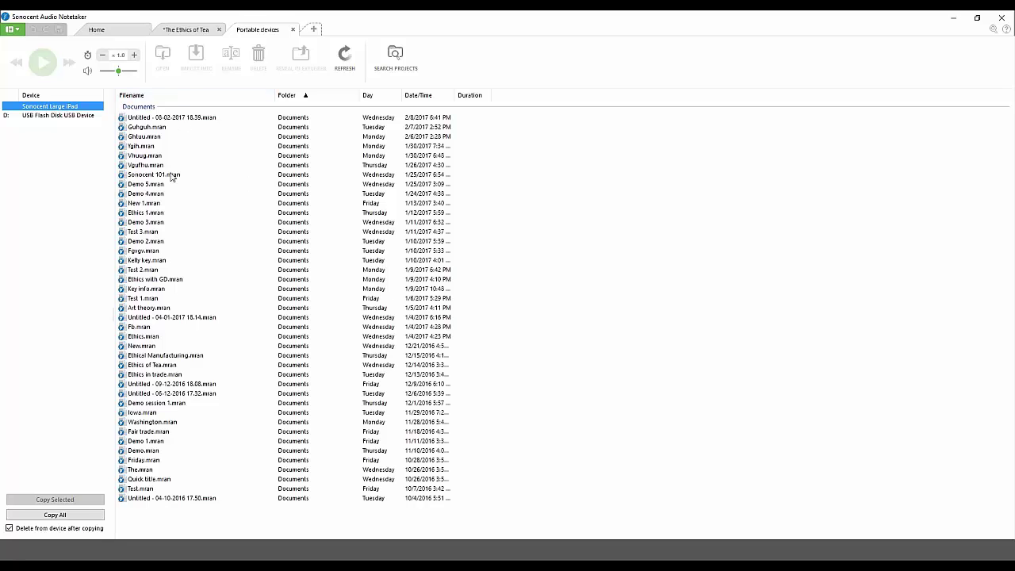
# Copy Untitled - 08-02-2017 18.39.mran to the computer with Delete from device after copying ticked.
pyautogui.click(170, 117)
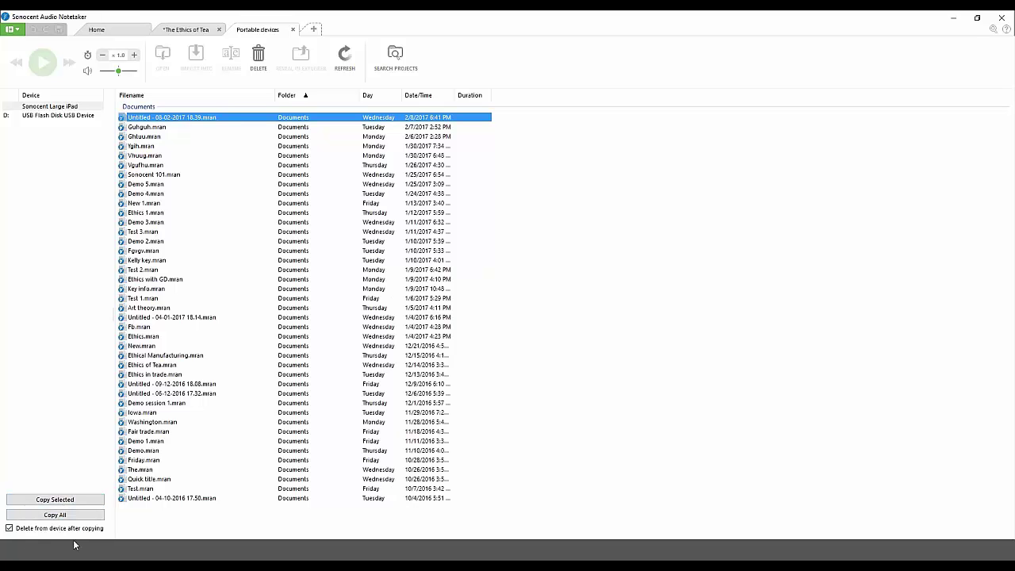
pyautogui.click(10, 528)
pyautogui.click(11, 529)
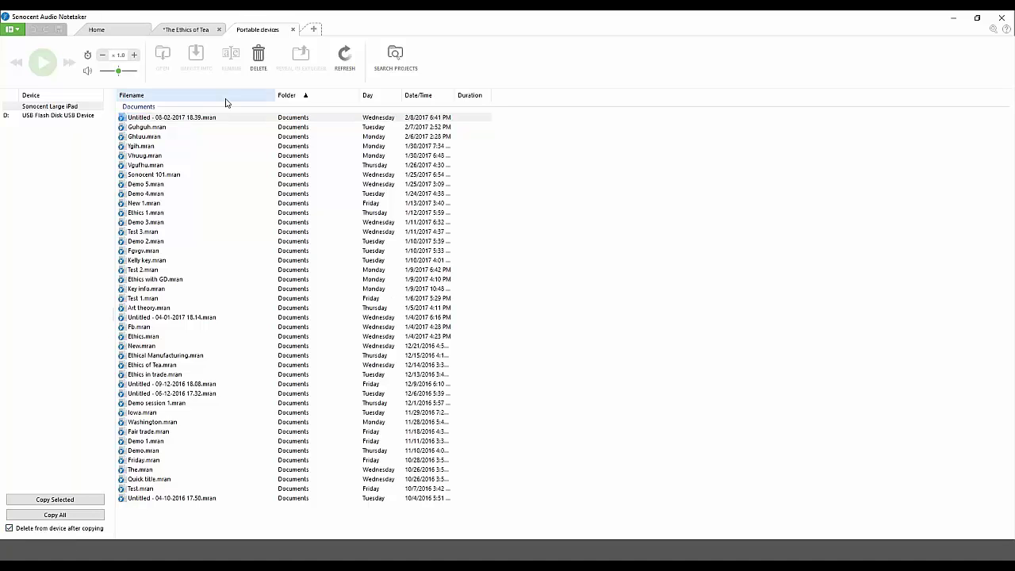
pyautogui.click(193, 120)
pyautogui.click(53, 500)
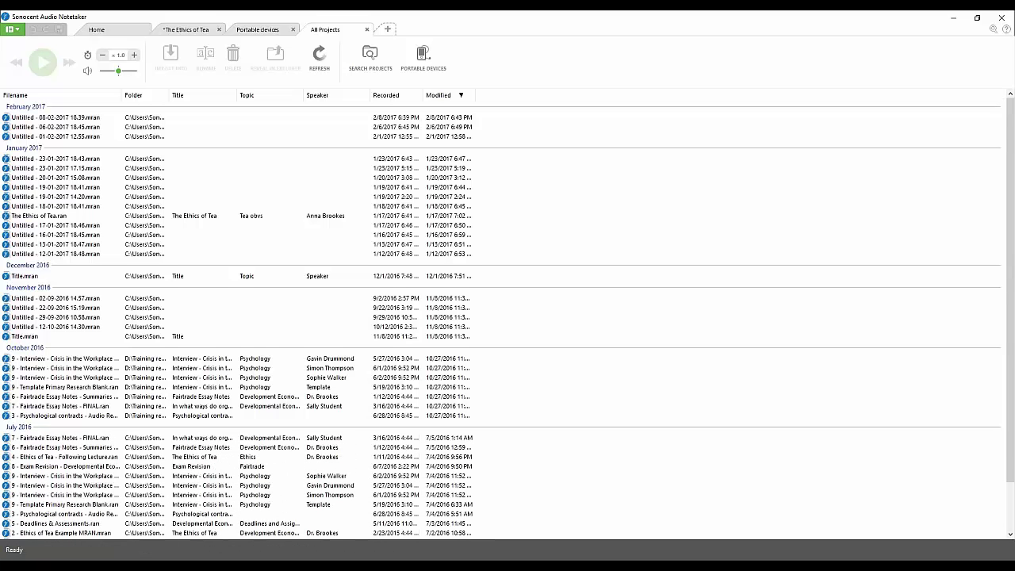
# Open Untitled - 08-02-2017 18.39 and inspect its whiteboard image, 'Type' note and audio.
pyautogui.doubleClick(72, 119)
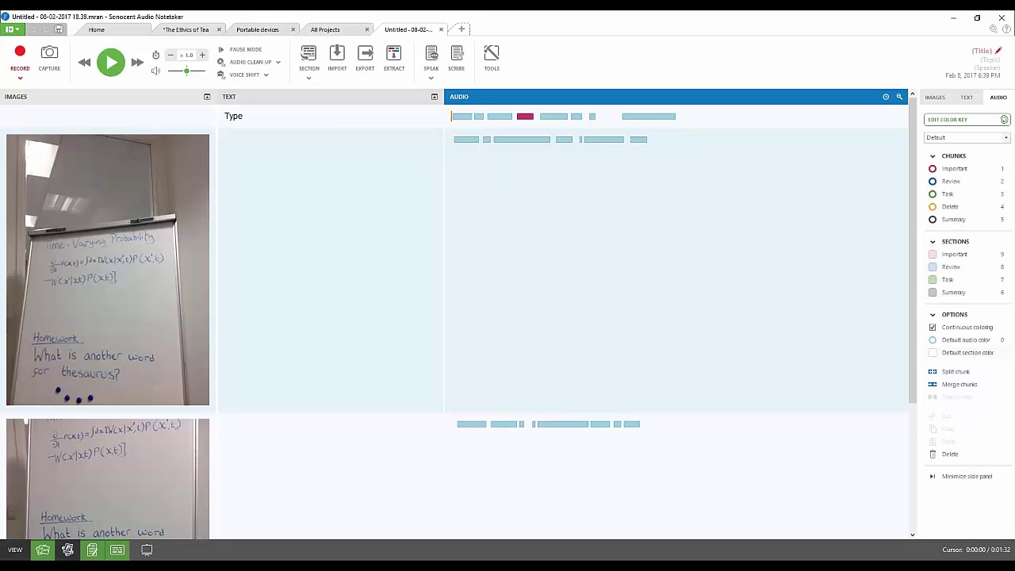
pyautogui.click(89, 242)
pyautogui.click(285, 262)
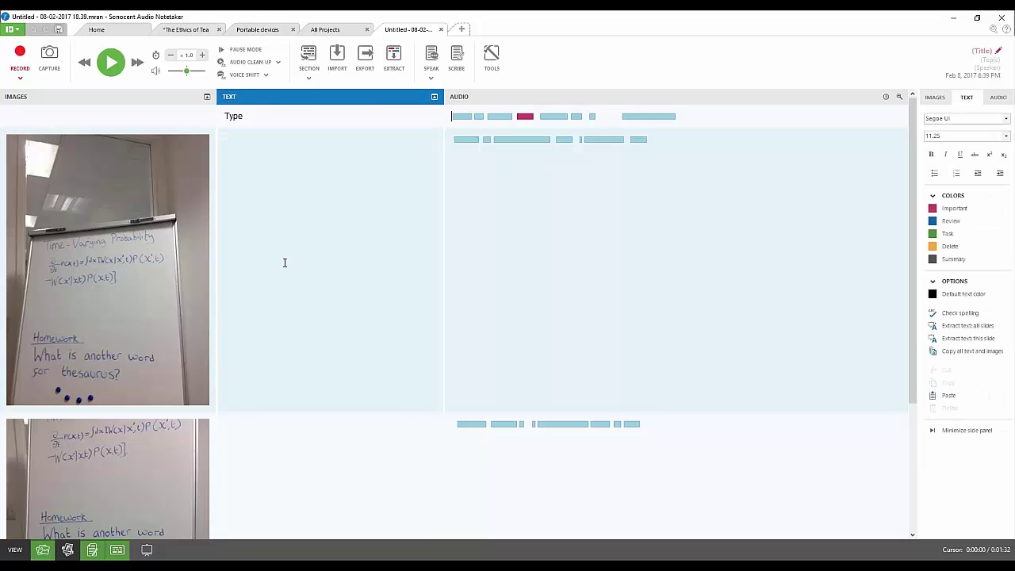
pyautogui.moveTo(224, 116); pyautogui.dragTo(676, 118)
pyautogui.click(689, 188)
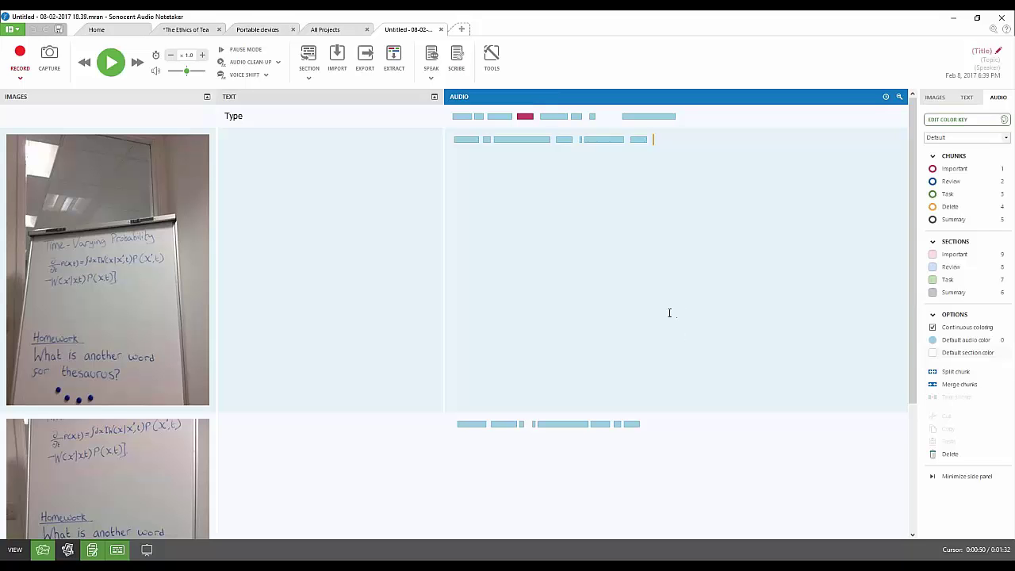
# Switch between project tabs, trying 0.9 playback speed before restoring 1.0 and returning to the start.
pyautogui.click(186, 29)
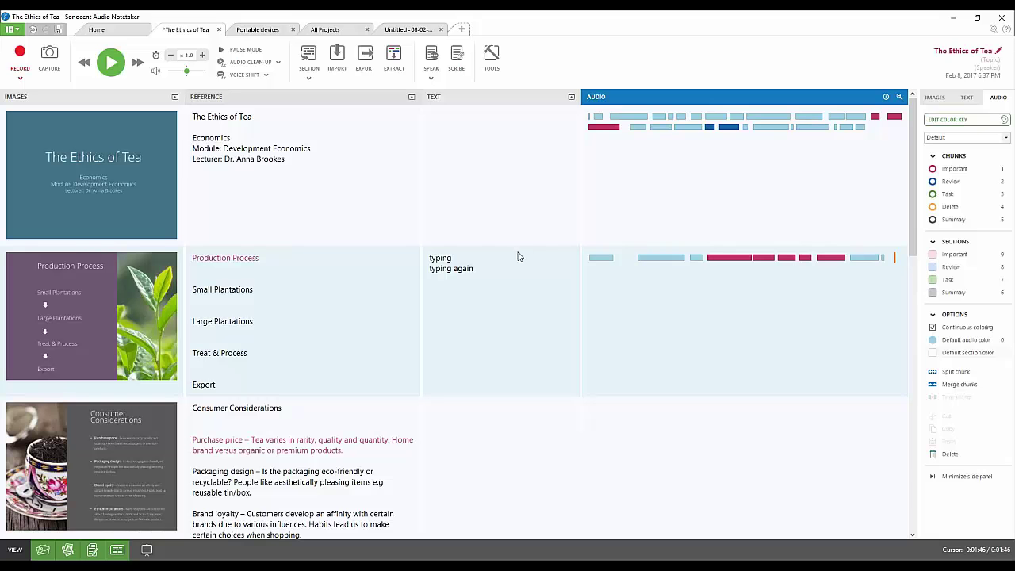
pyautogui.click(423, 32)
pyautogui.click(170, 56)
pyautogui.click(203, 57)
pyautogui.press('Home')
# Play the lecture briefly, then play a red Important chunk in The Ethics of Tea's first section.
pyautogui.click(115, 61)
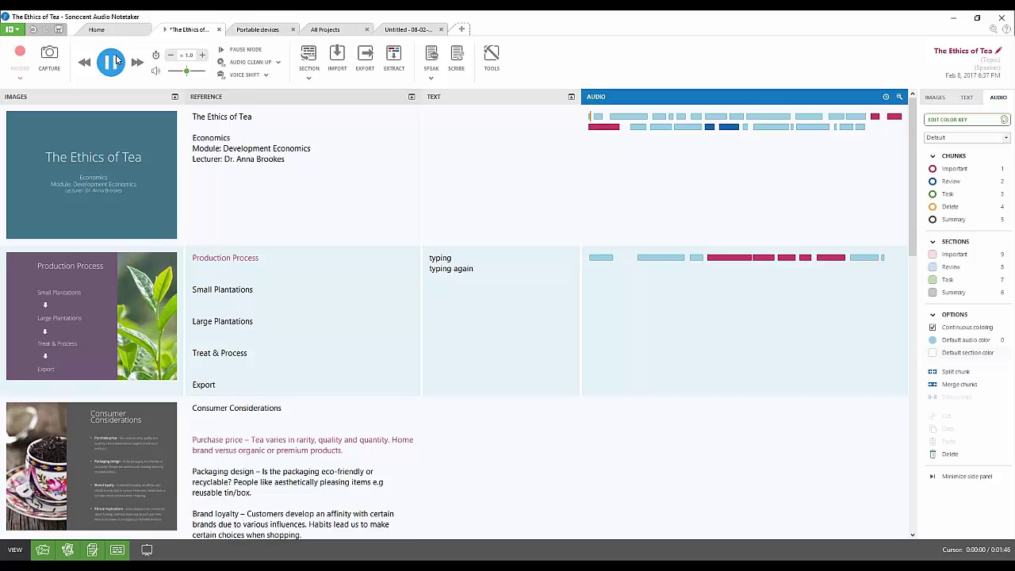
pyautogui.click(115, 61)
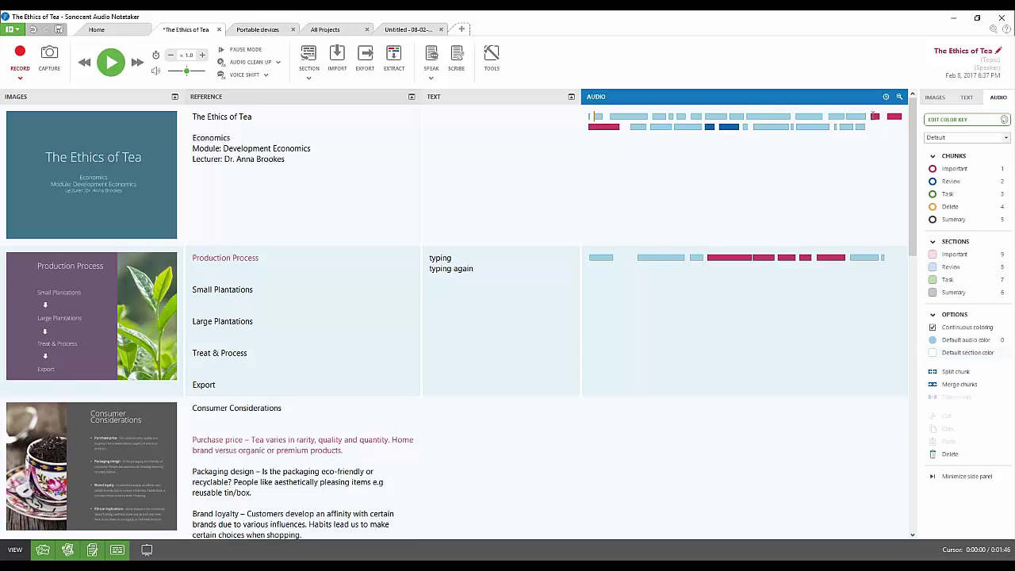
pyautogui.click(875, 117)
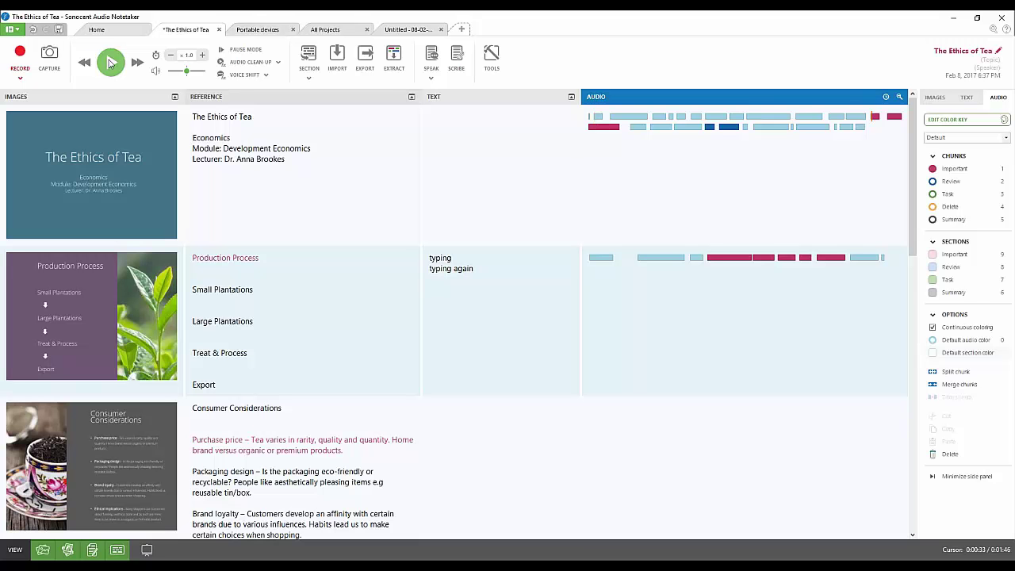
pyautogui.click(111, 63)
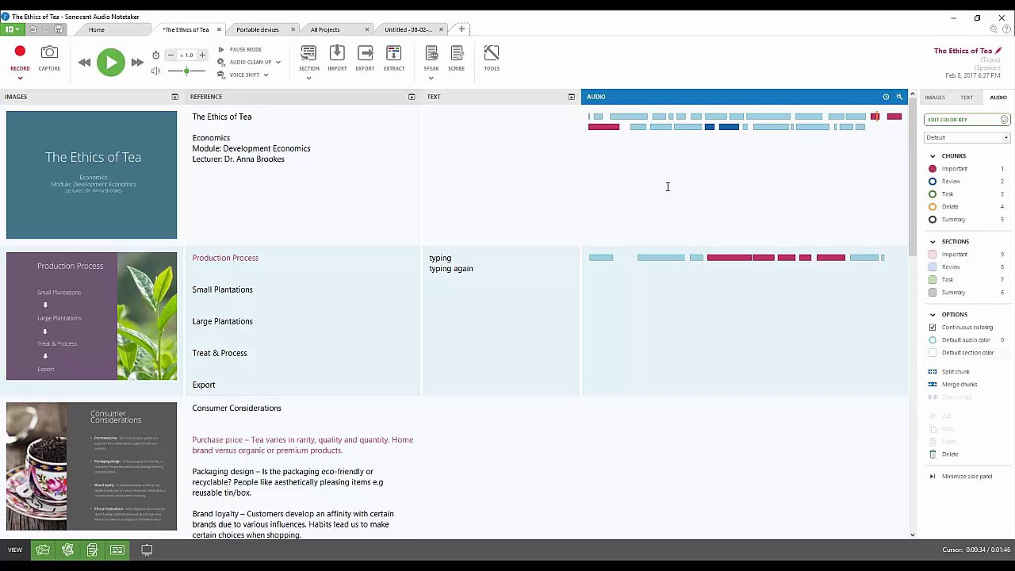
# Choose Extract audio by chunk colour, leaving Review chunks unticked.
pyautogui.click(392, 71)
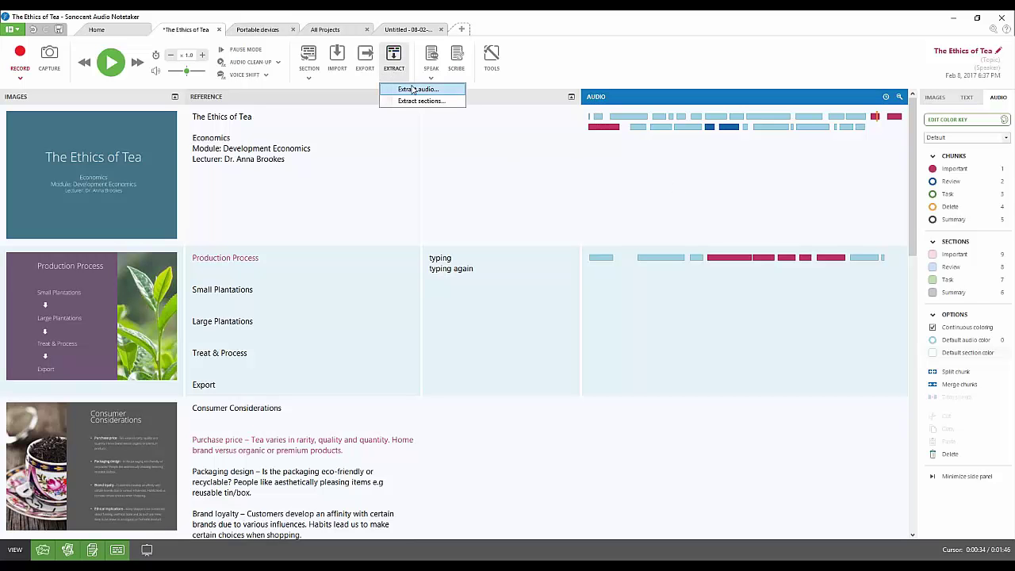
pyautogui.click(414, 90)
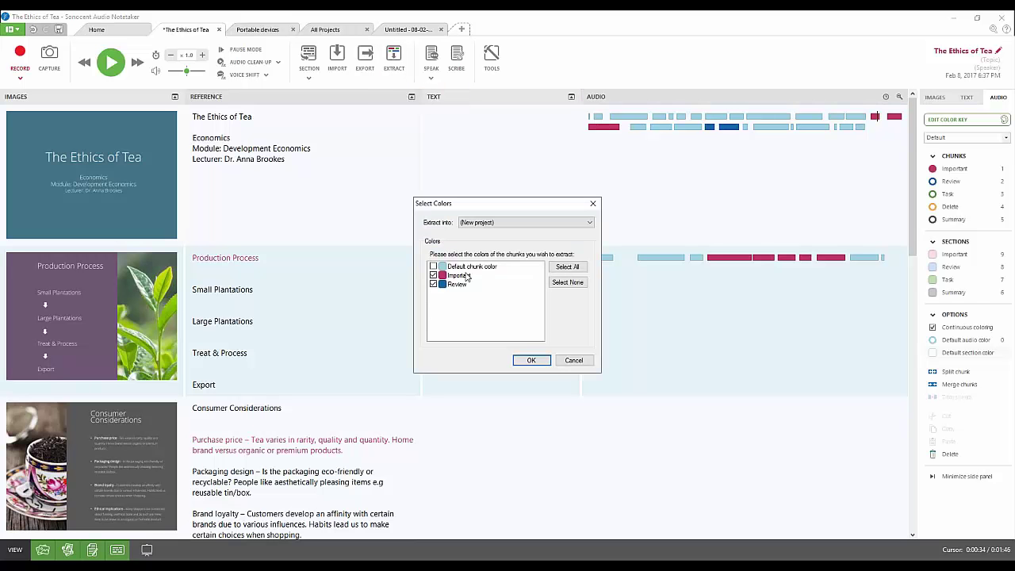
pyautogui.click(433, 284)
# Confirm the Important-only extraction, compare it with the original tab, and set position to 0:00:08.
pyautogui.click(532, 362)
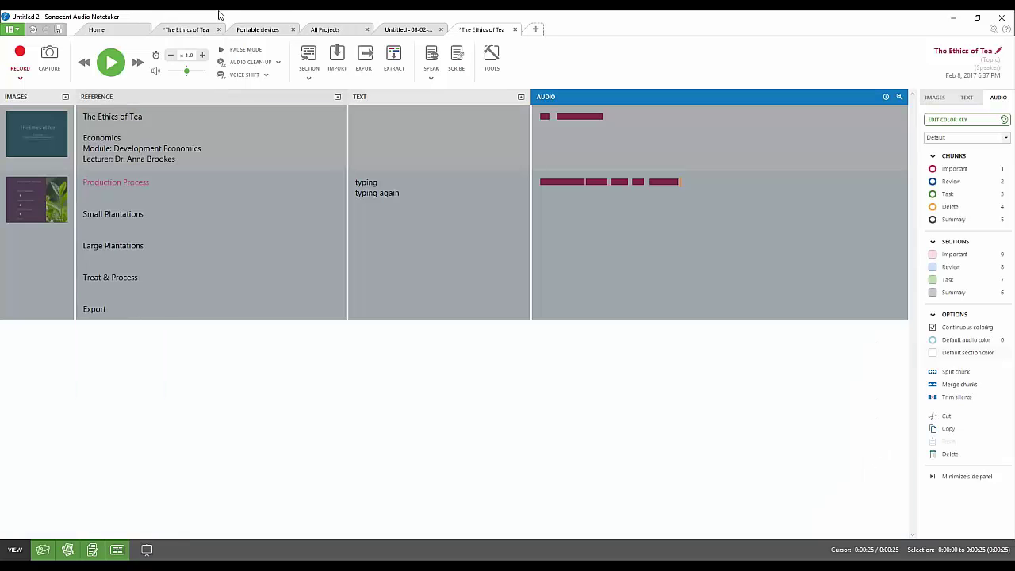
pyautogui.click(195, 32)
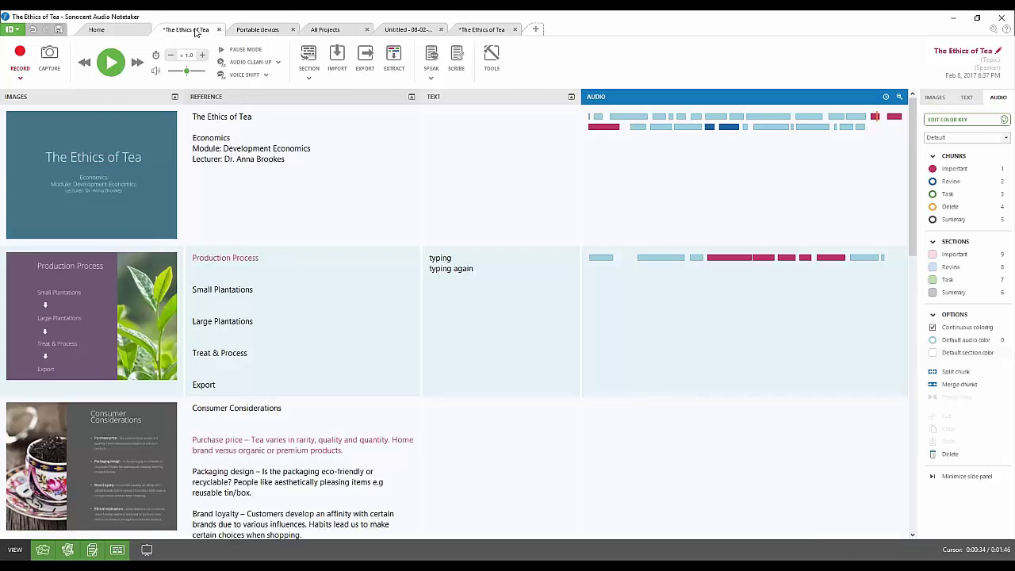
pyautogui.click(476, 29)
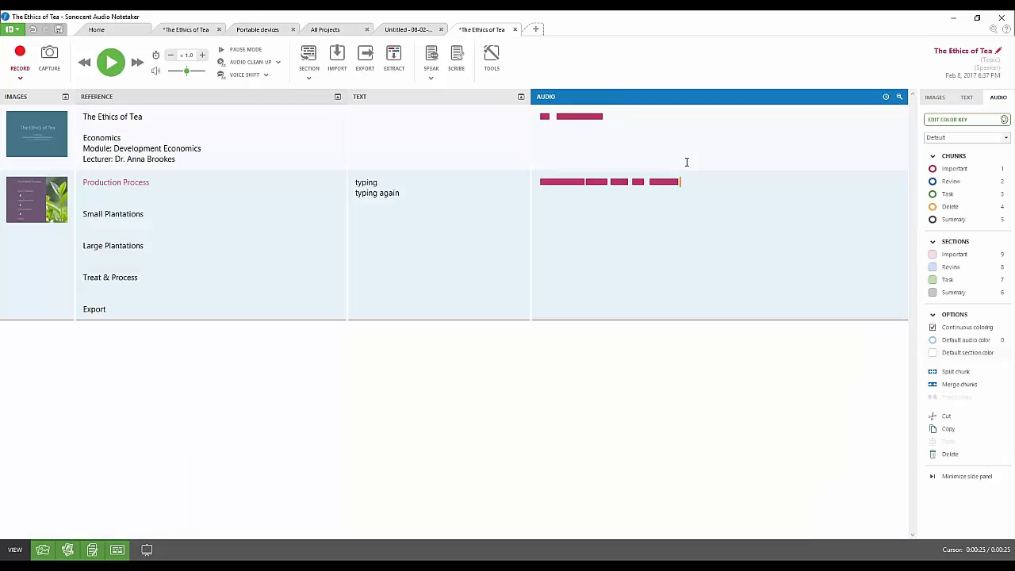
pyautogui.click(687, 147)
# Add an empty section after the title section, undoing an accidental paste of Production Process.
pyautogui.hotkey('shift', 'Home')
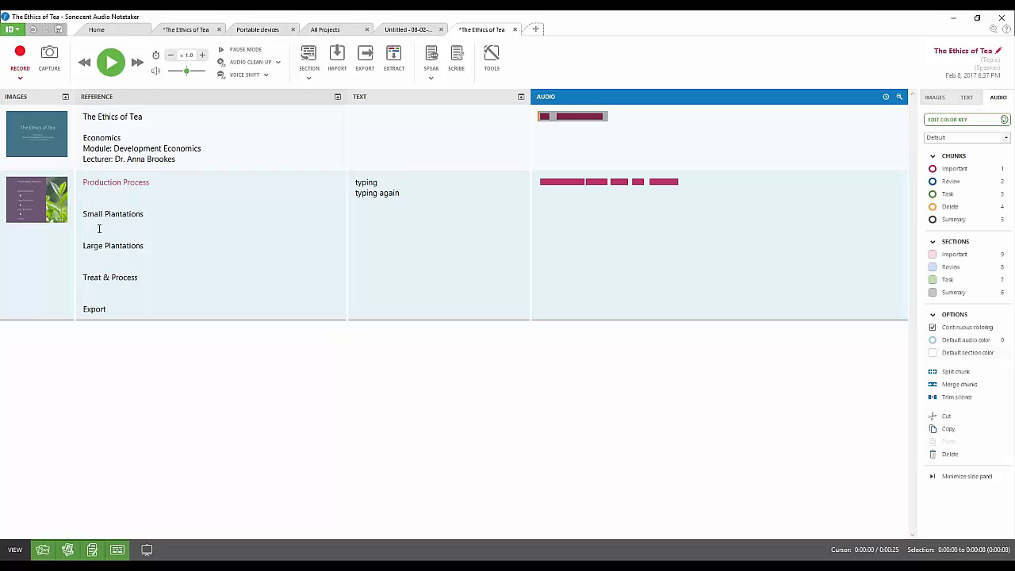
pyautogui.click(120, 213)
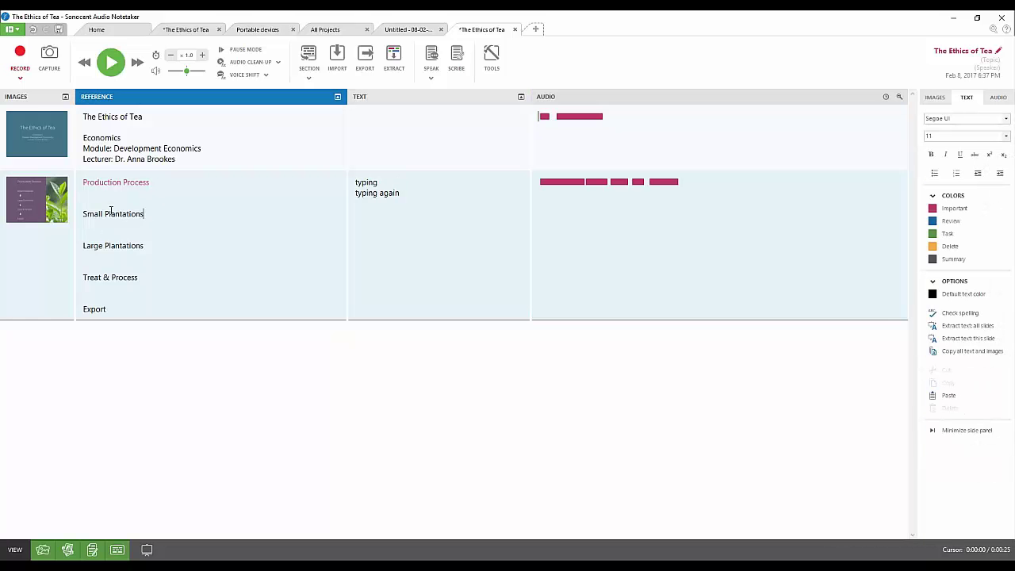
pyautogui.click(639, 118)
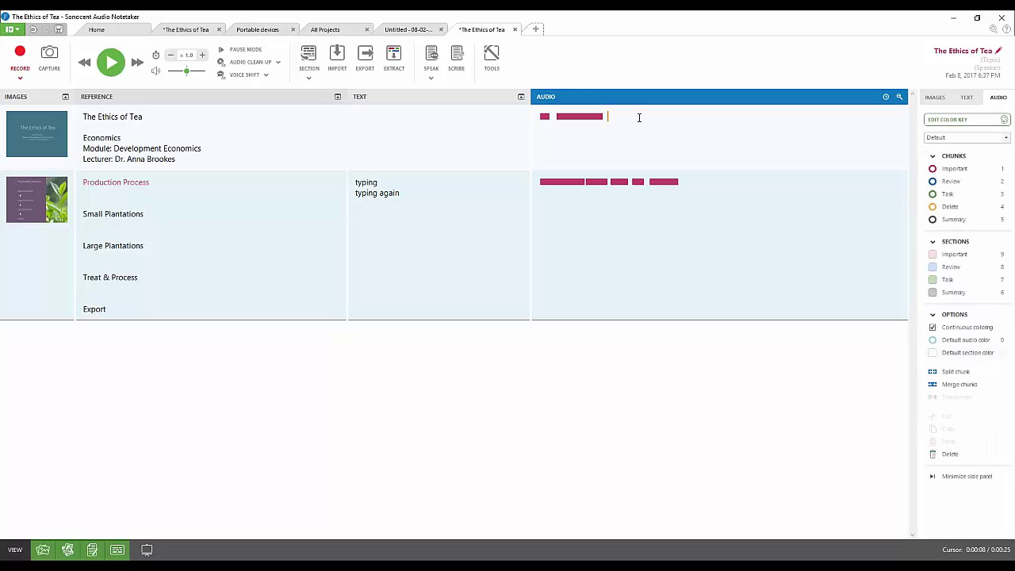
pyautogui.hotkey('ctrl', 'v')
pyautogui.hotkey('ctrl', 'z')
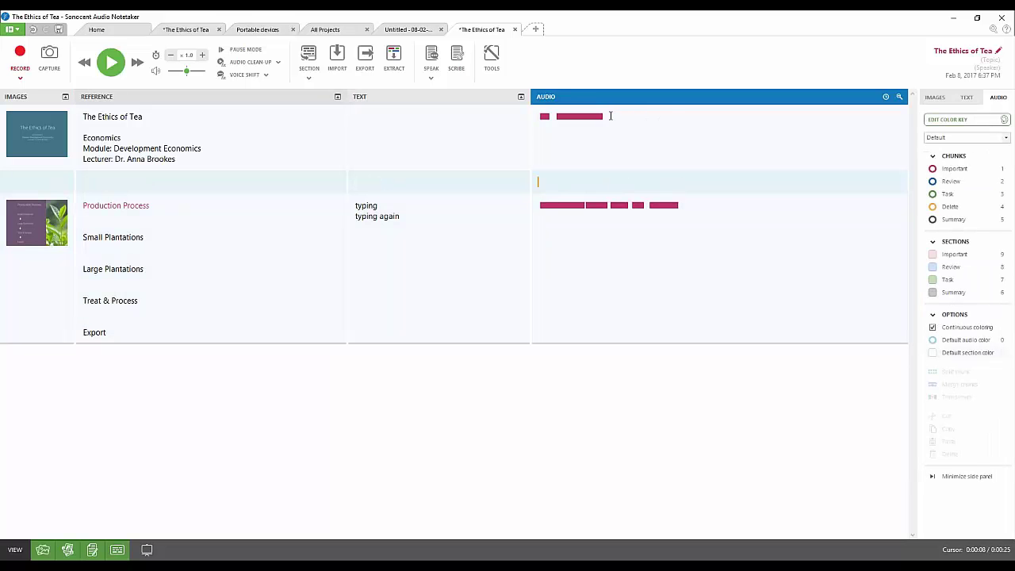
pyautogui.hotkey('shift', 'Home')
pyautogui.click(560, 208)
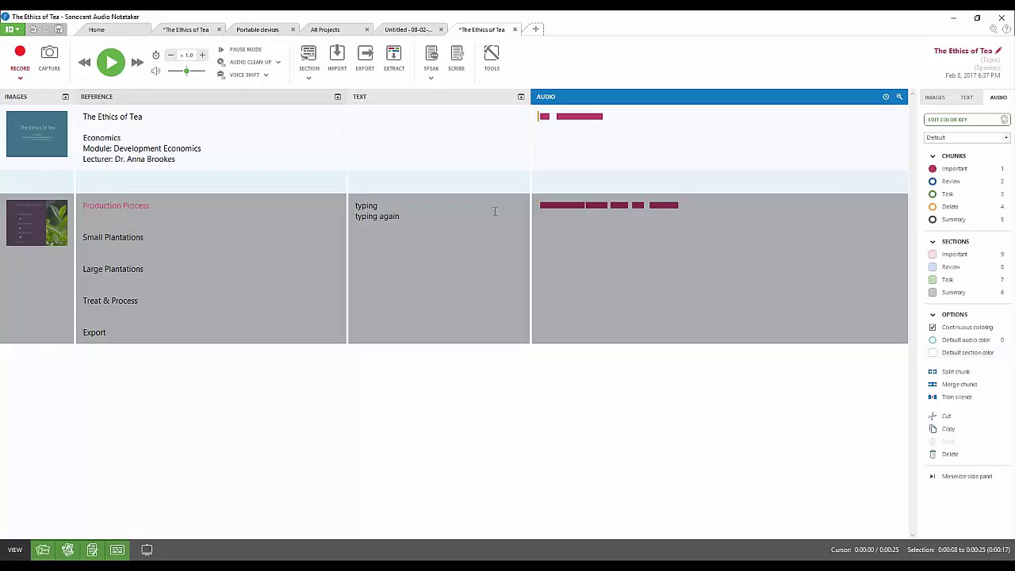
pyautogui.click(582, 176)
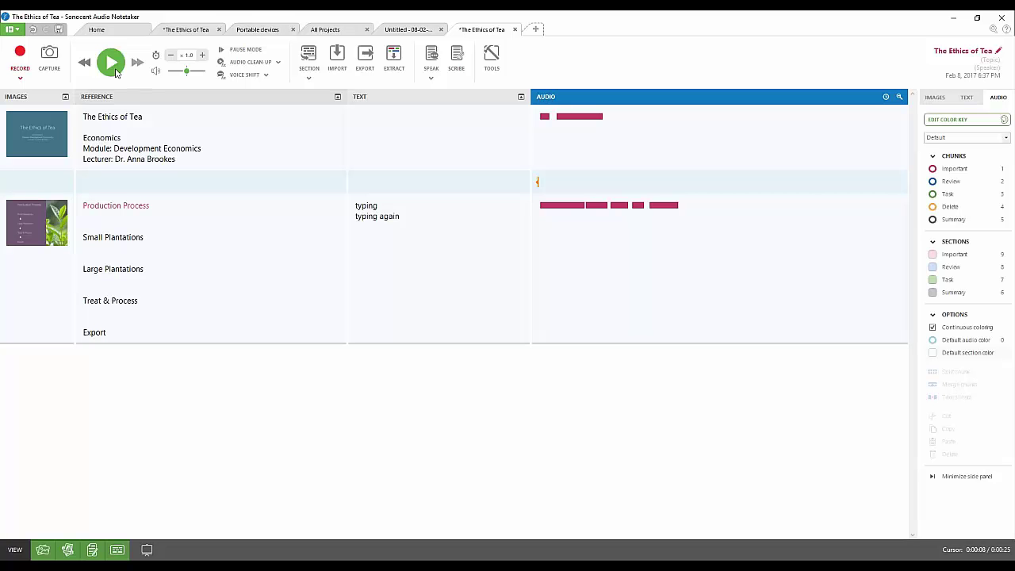
# Record a short microphone clip into the new empty section, then stop.
pyautogui.click(16, 62)
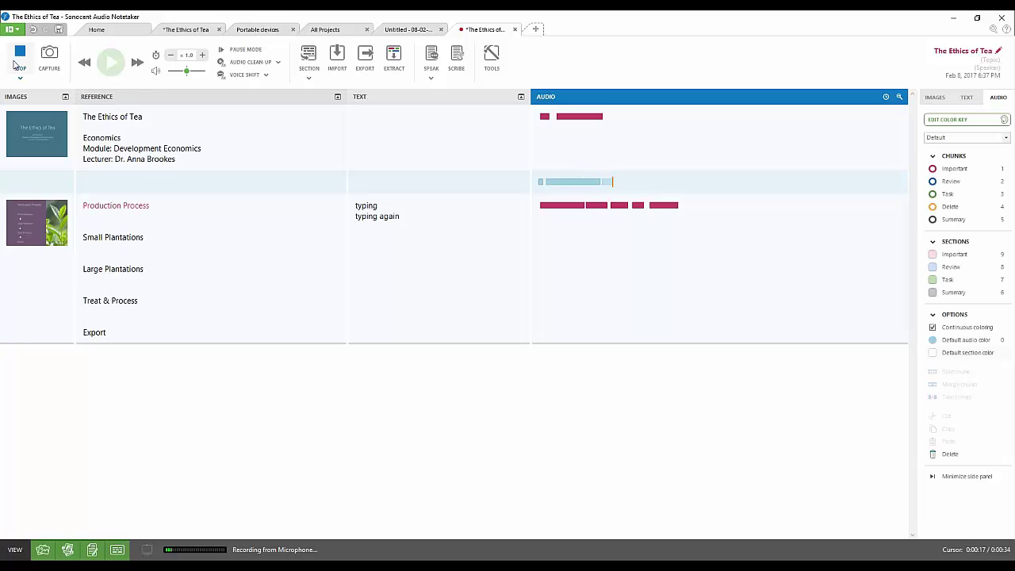
pyautogui.click(14, 65)
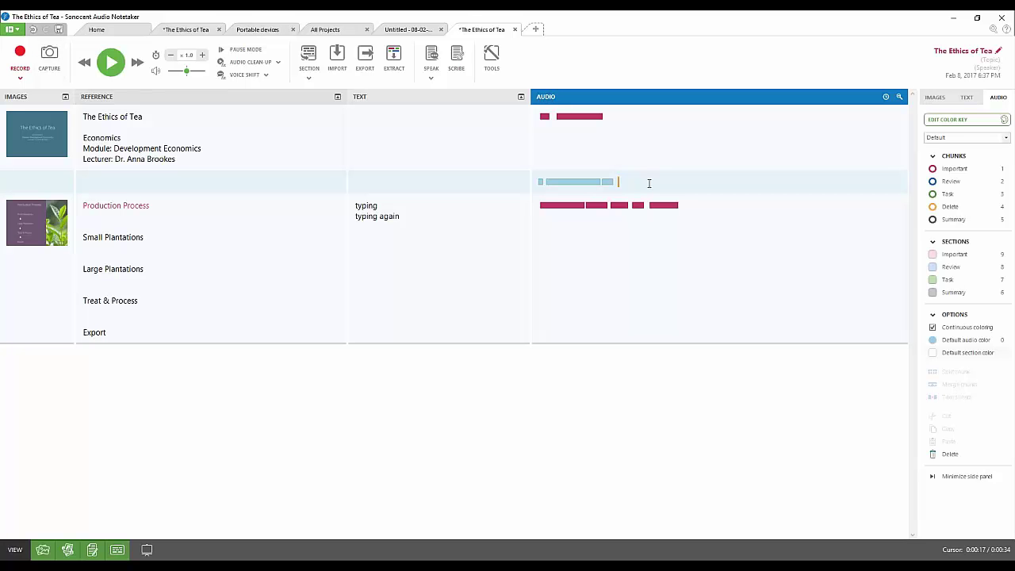
# Type 'summary' as the new section's text note and colour it Important (red).
pyautogui.press('Tab')
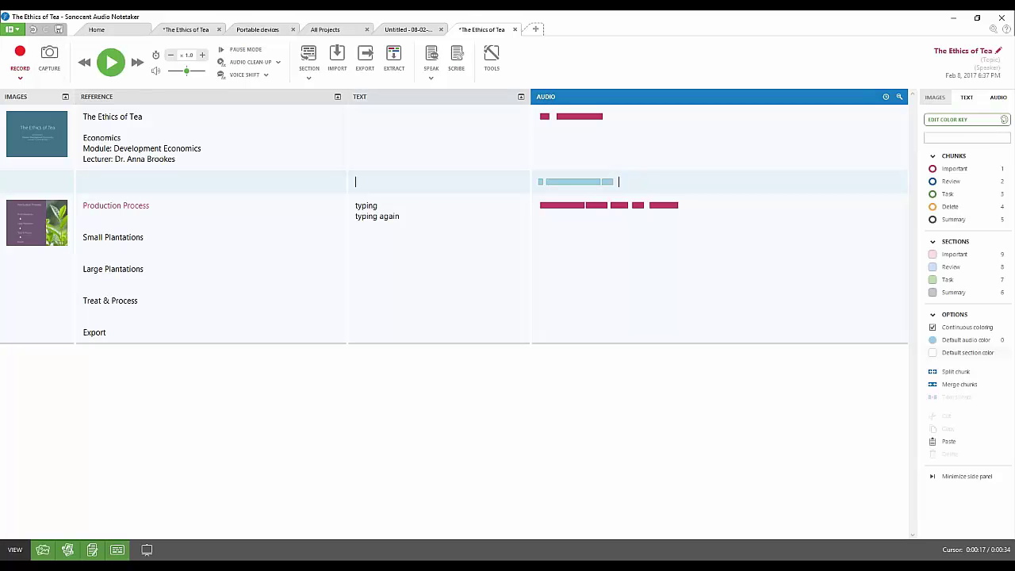
pyautogui.click(463, 186)
pyautogui.write('summary')
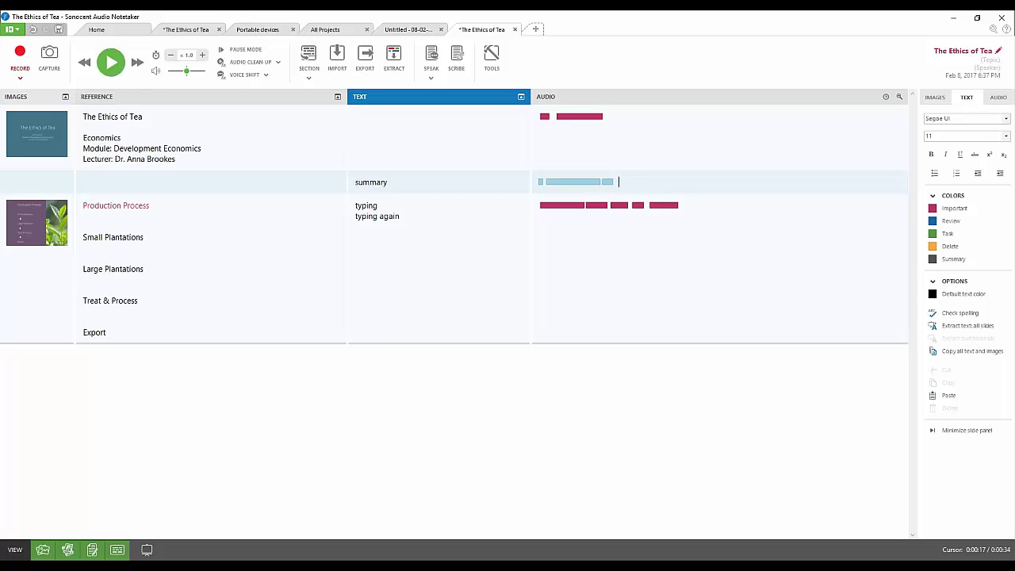
pyautogui.doubleClick(388, 182)
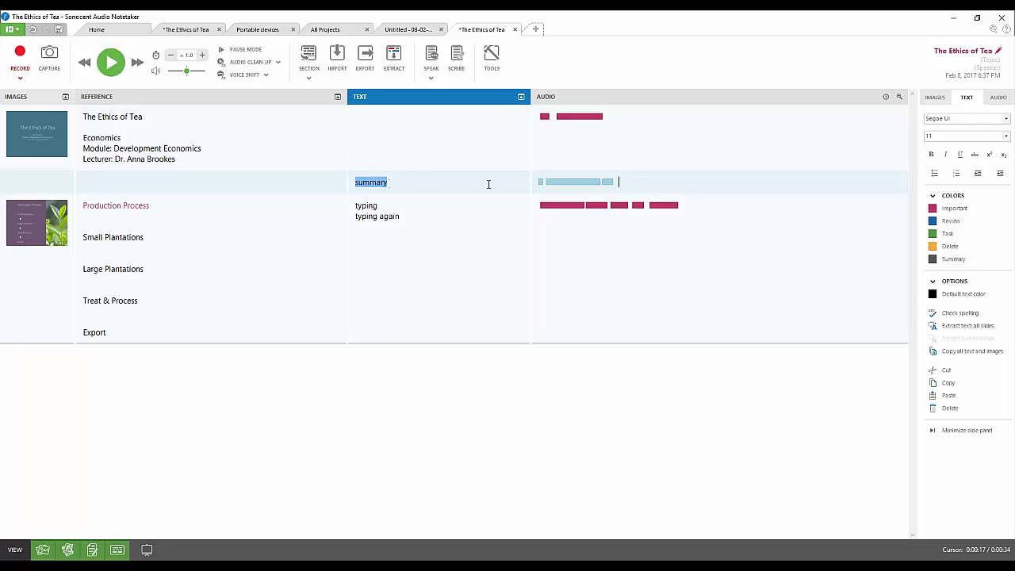
pyautogui.click(971, 209)
# Colour the Large Plantations heading and the summary row's audio chunk red as Important.
pyautogui.moveTo(144, 270); pyautogui.dragTo(83, 271)
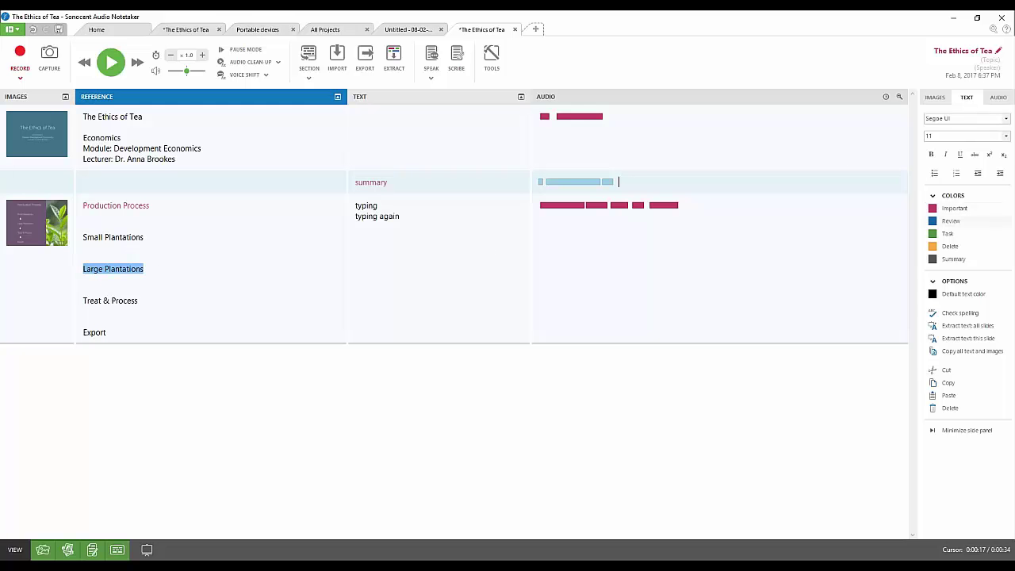
pyautogui.click(955, 208)
pyautogui.click(639, 277)
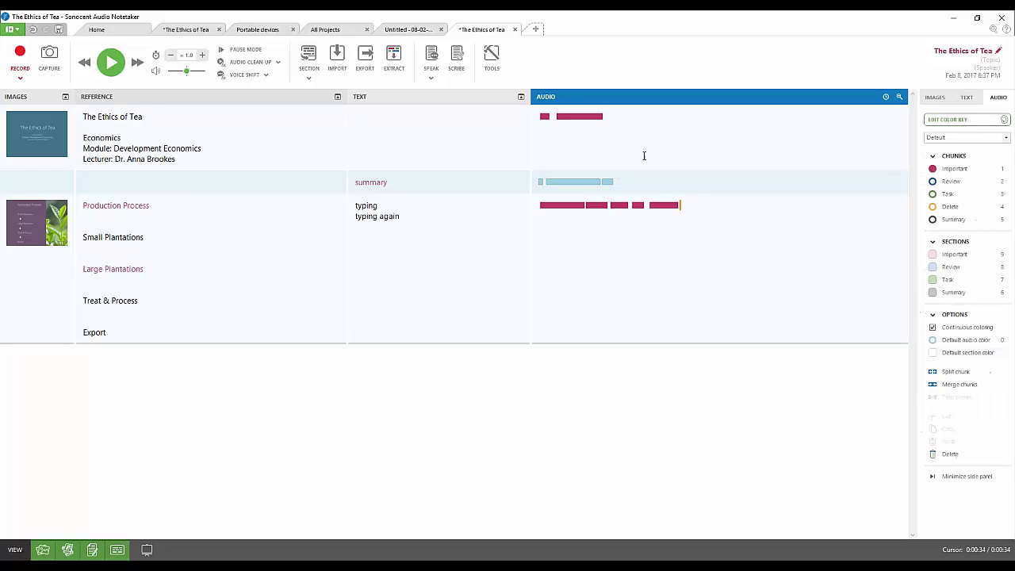
pyautogui.click(612, 182)
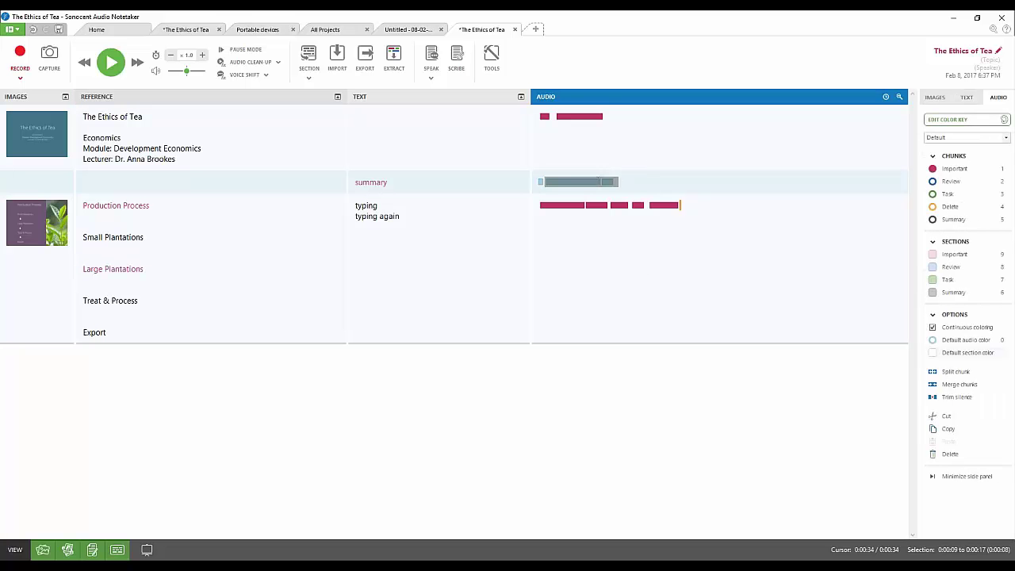
pyautogui.click(977, 170)
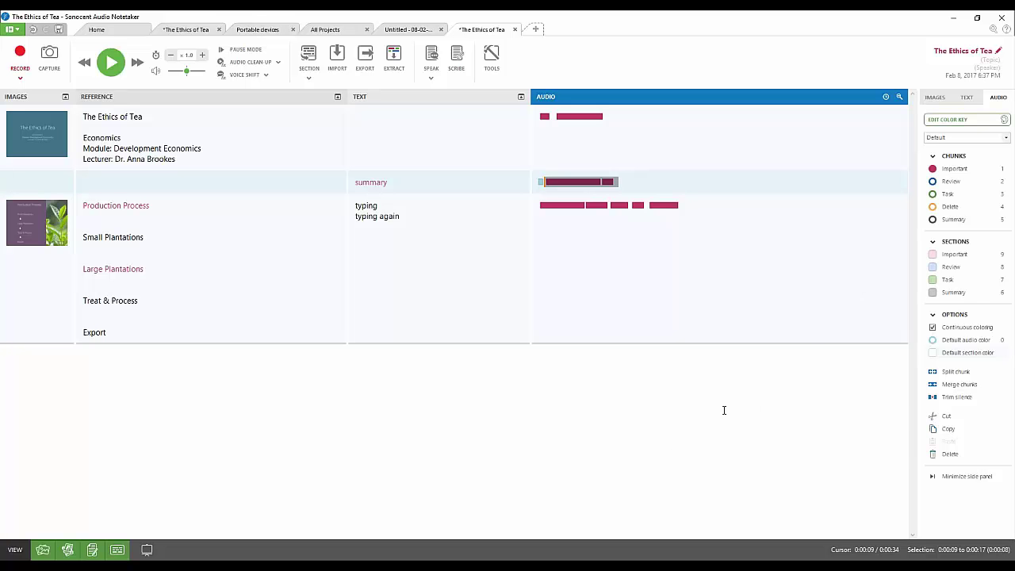
pyautogui.click(737, 150)
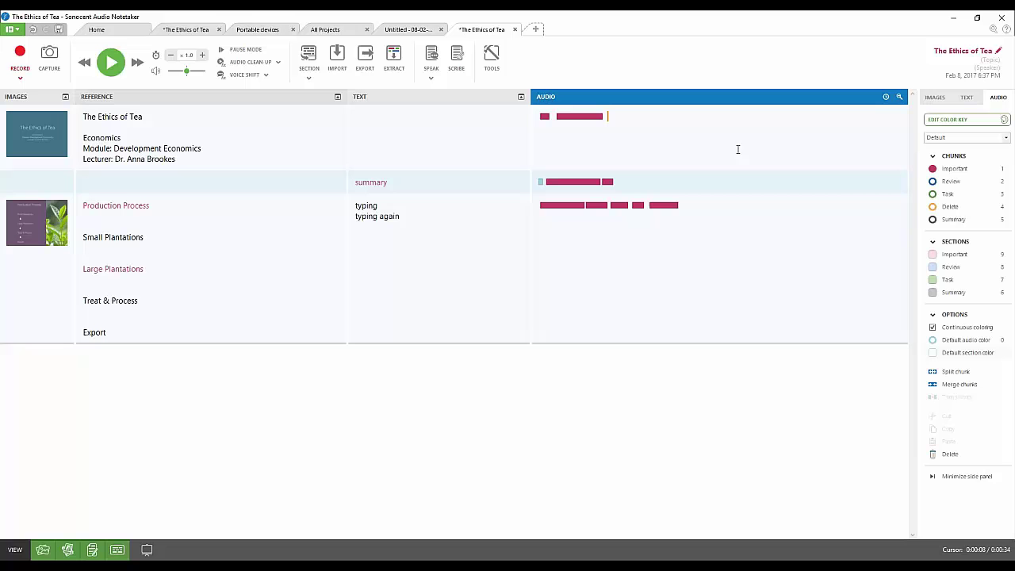
pyautogui.click(367, 63)
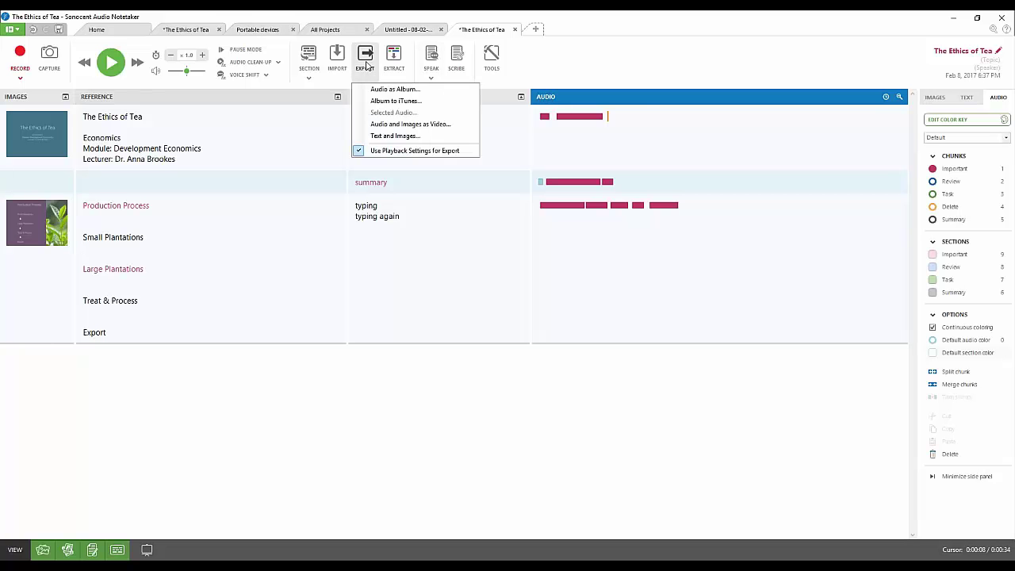
pyautogui.click(395, 136)
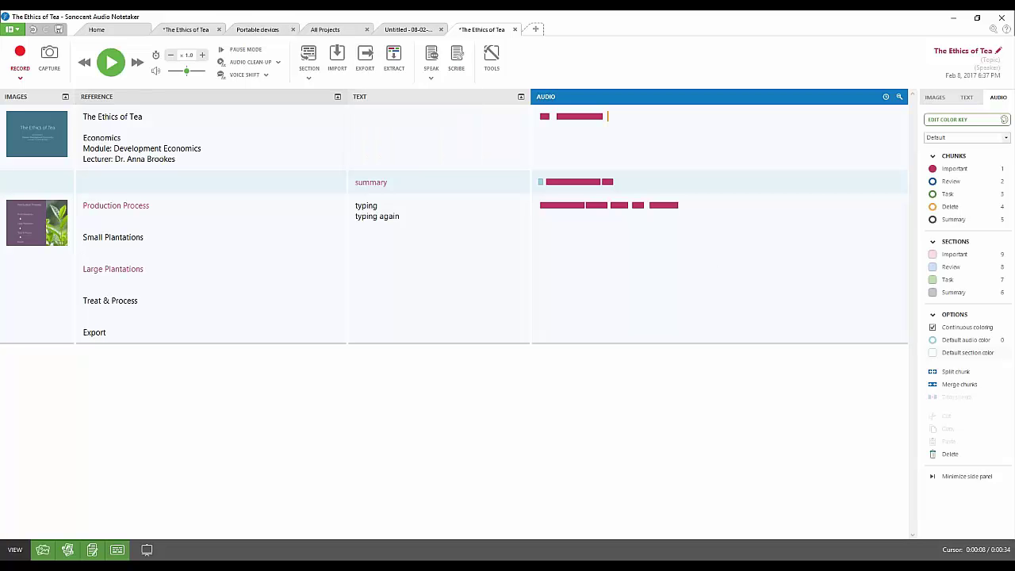
# Check the project title details for 'The Ethics of Tea', then bring up the project search box.
pyautogui.click(716, 260)
pyautogui.click(964, 52)
pyautogui.click(867, 56)
pyautogui.press('Tab')
pyautogui.press('Tab')
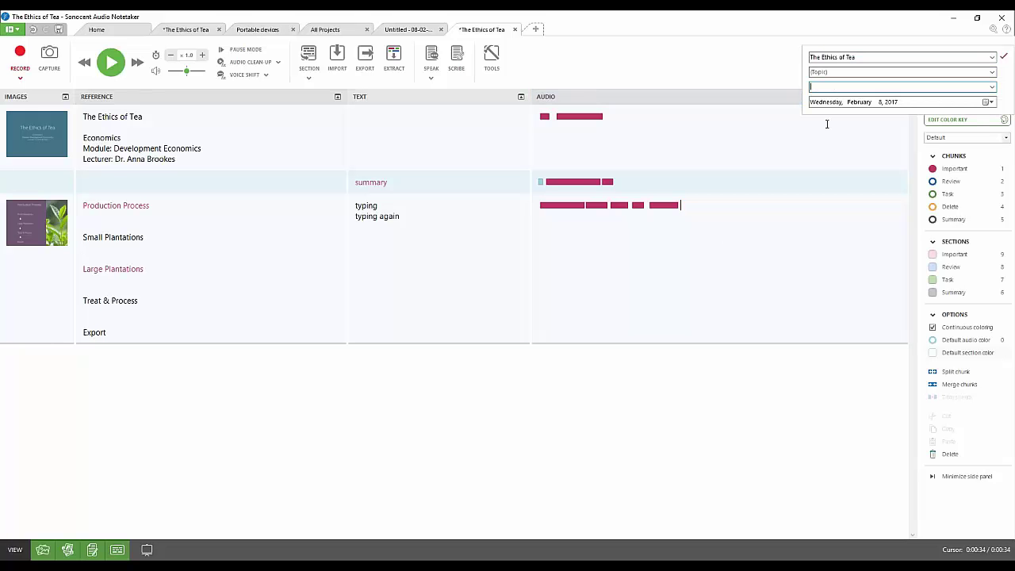
pyautogui.click(797, 265)
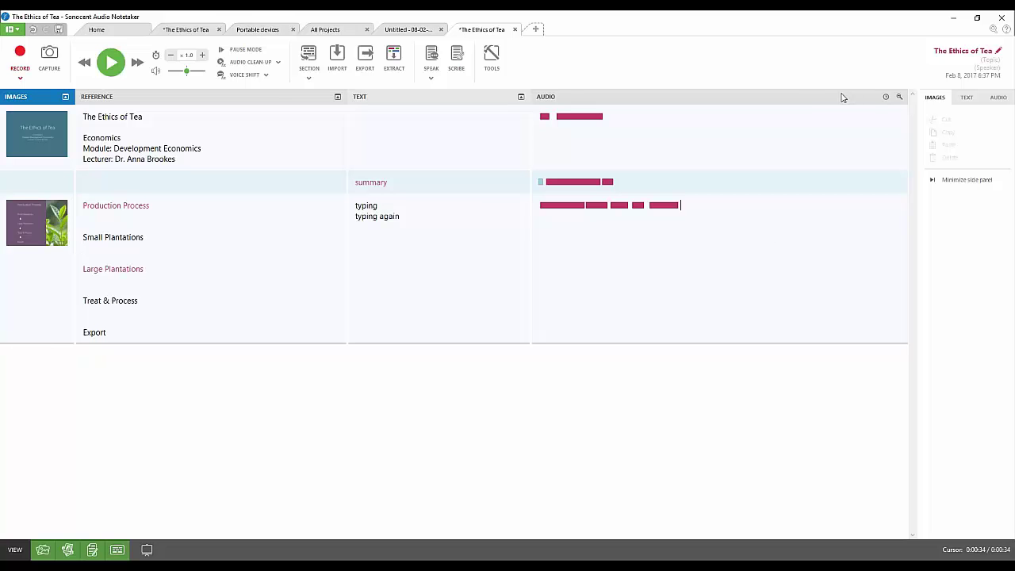
pyautogui.click(994, 30)
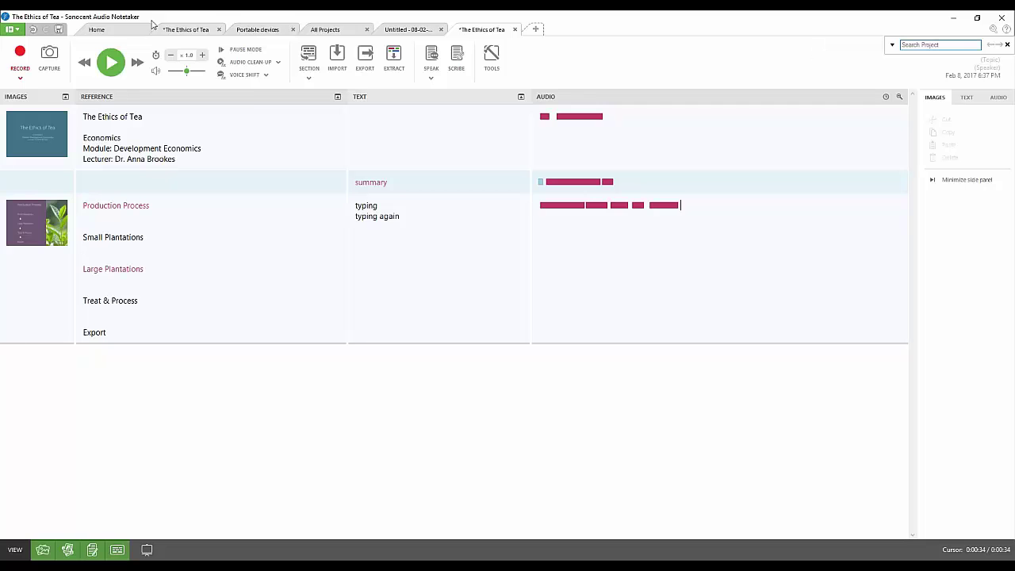
# Run a Search projects query from Home > Open Project for the text 'tea'.
pyautogui.click(101, 30)
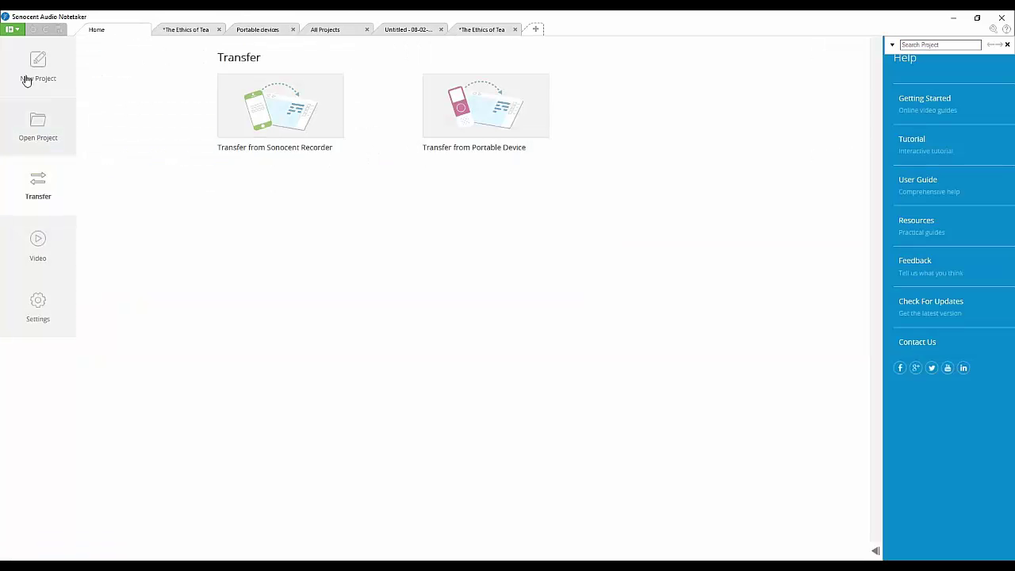
pyautogui.click(58, 119)
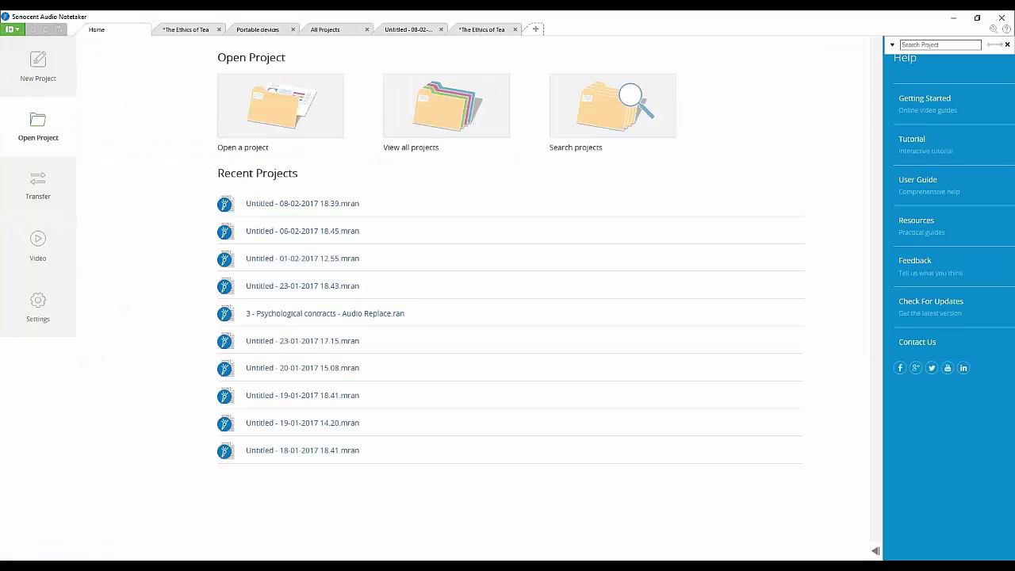
pyautogui.click(578, 128)
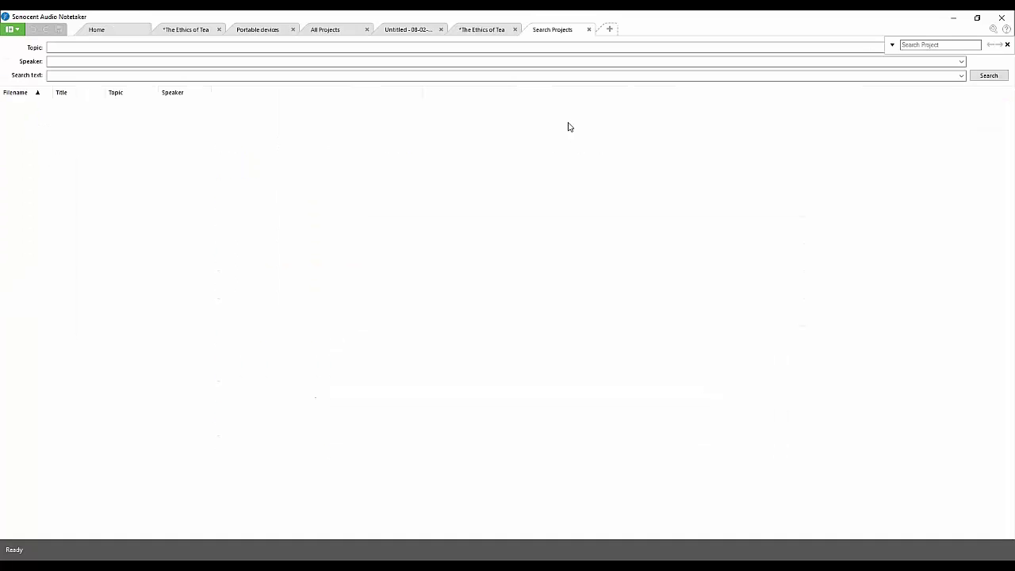
pyautogui.click(63, 61)
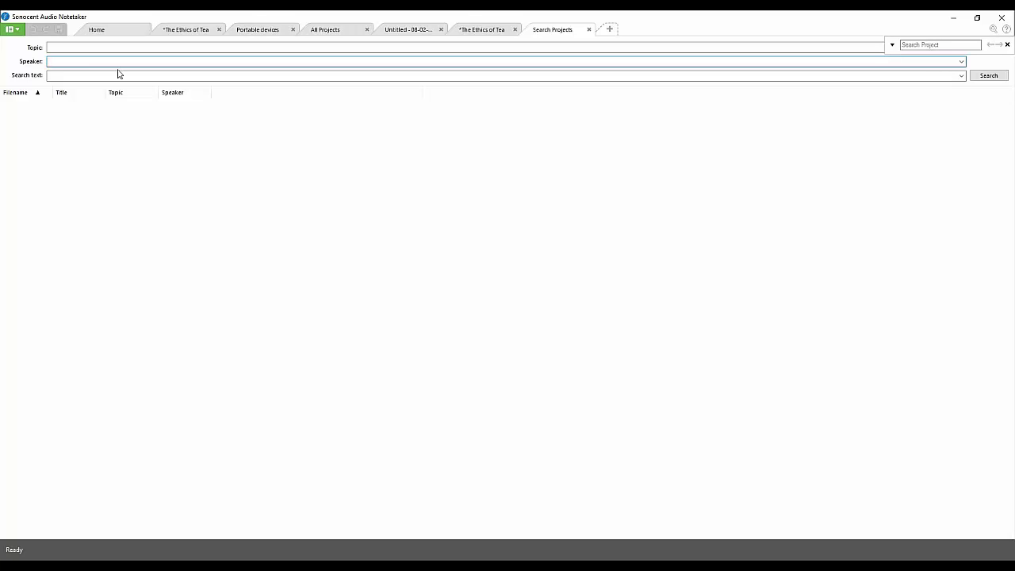
pyautogui.click(96, 74)
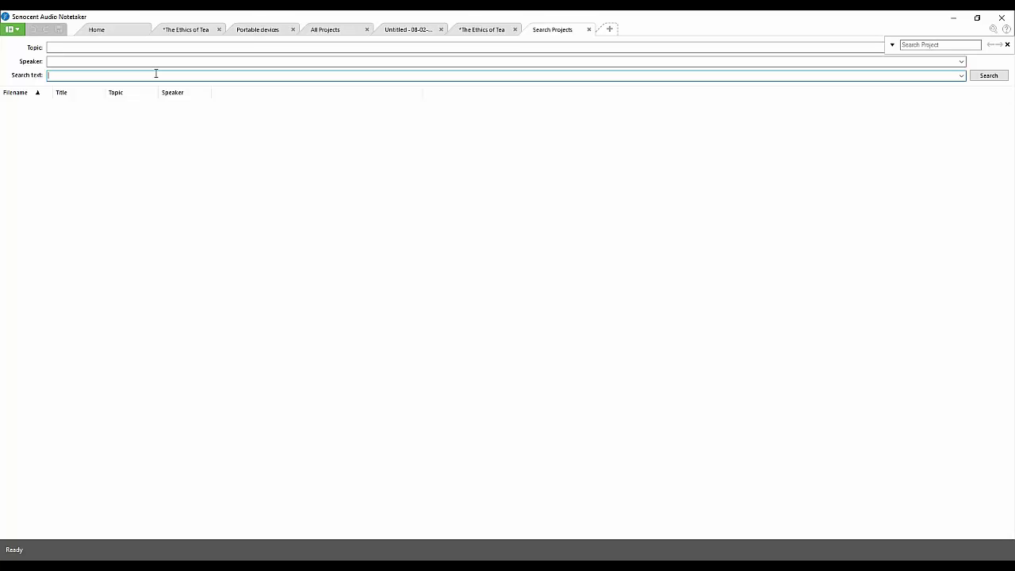
pyautogui.write('ea')
pyautogui.press('Return')
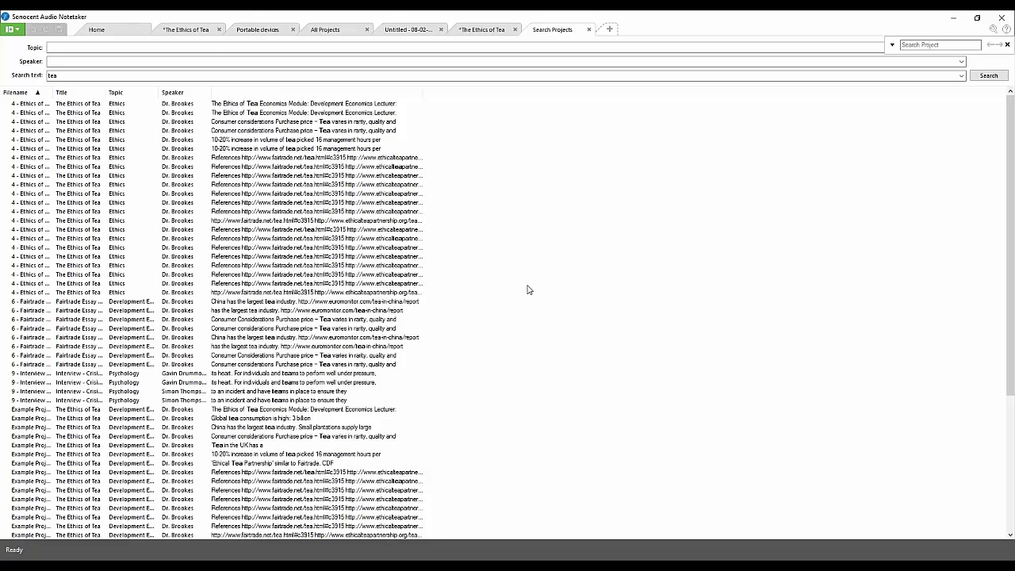
# Switch back to the '*The Ethics of Tea' project tab.
pyautogui.click(192, 32)
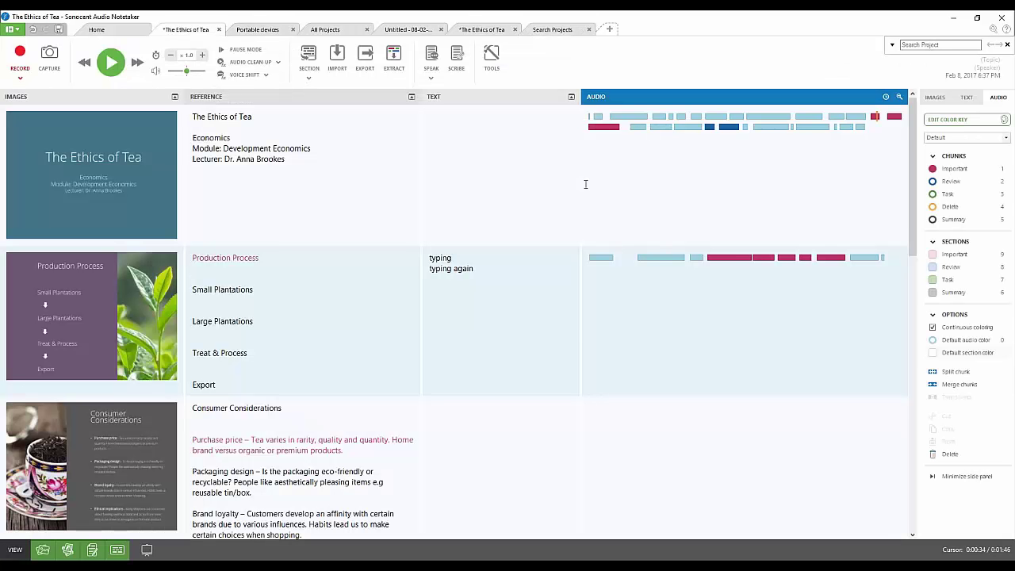